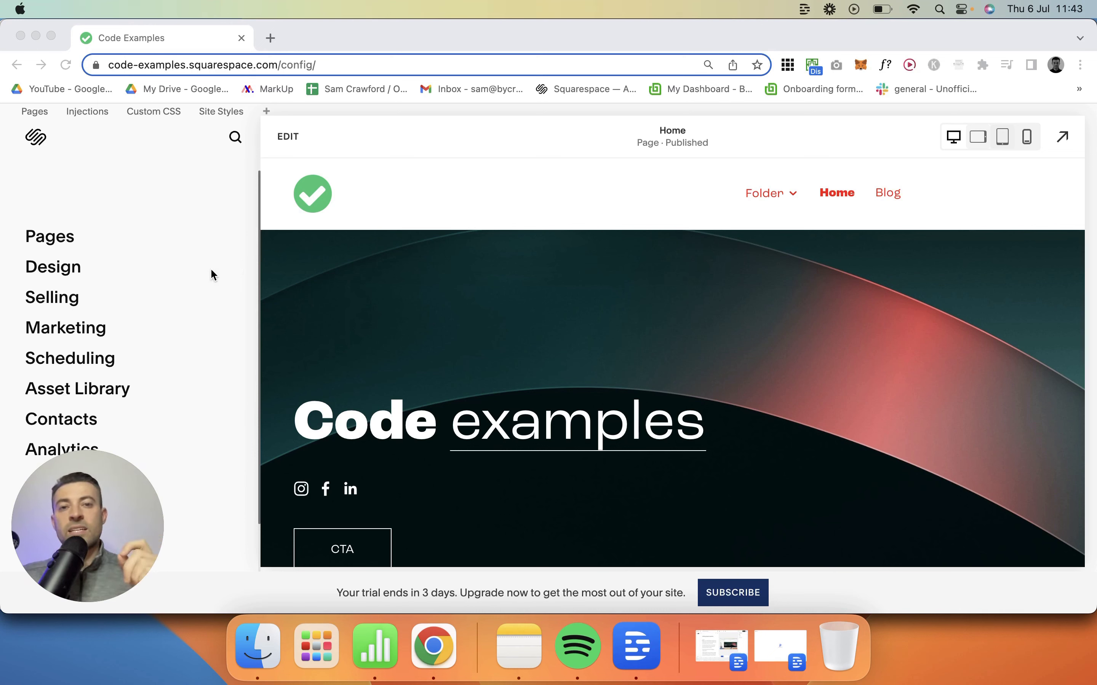
# - Open Design > Site Styles > Buttons and inspect the primary text font (Roc Grotesk, 400, 1rem)
pyautogui.click(57, 265)
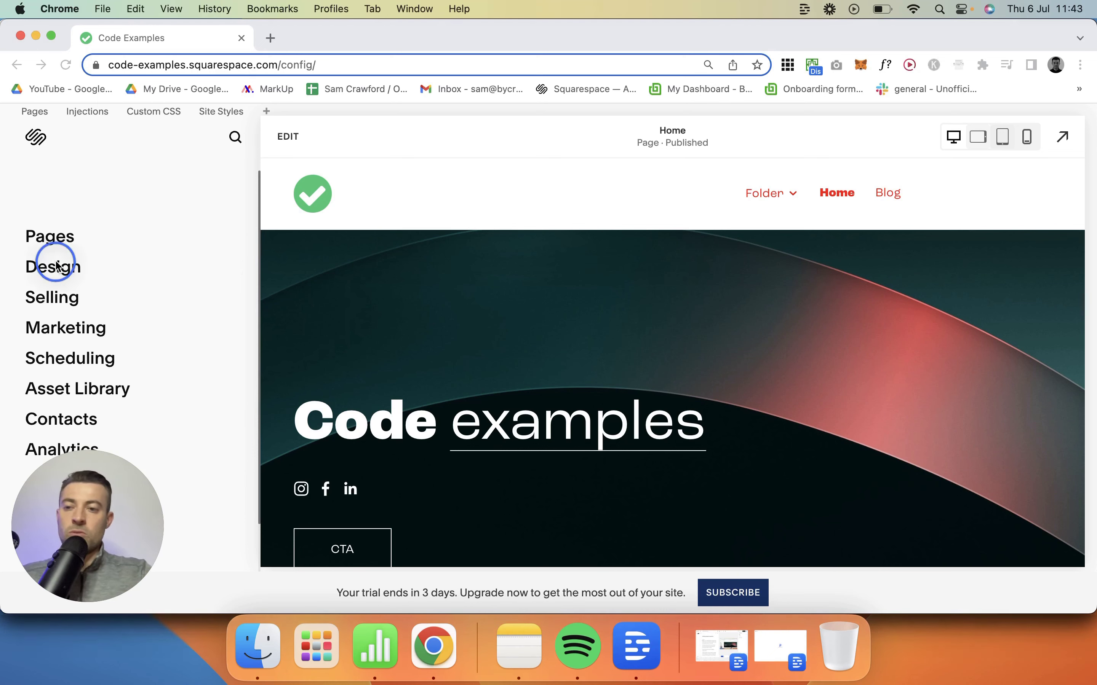
pyautogui.click(60, 250)
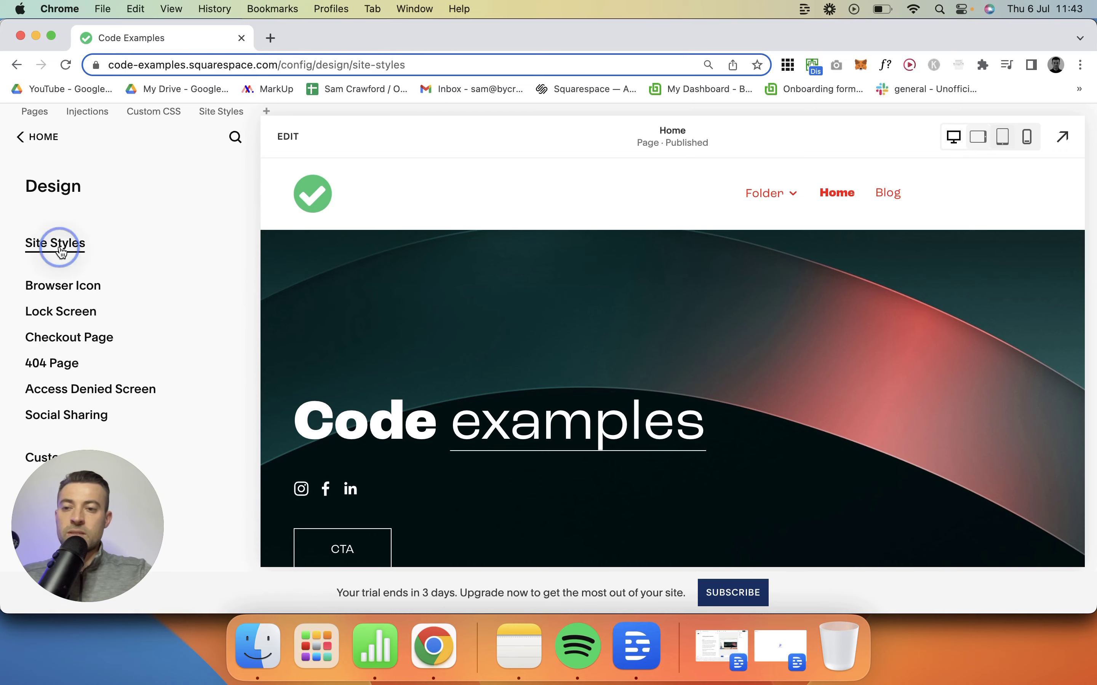
pyautogui.click(905, 386)
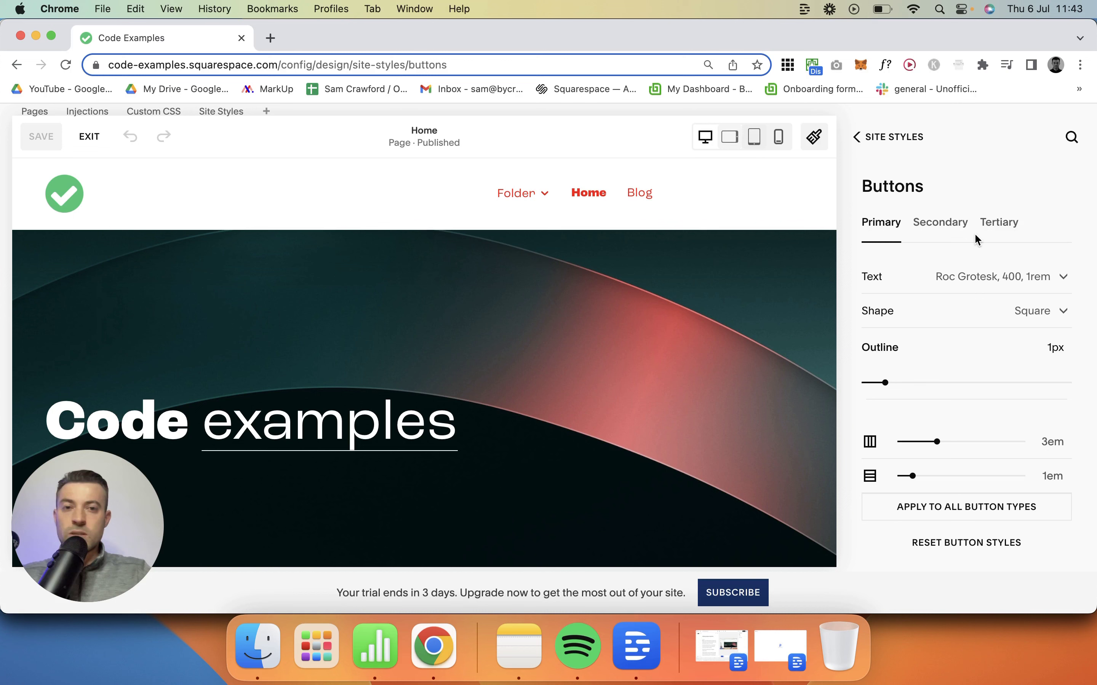
pyautogui.click(932, 282)
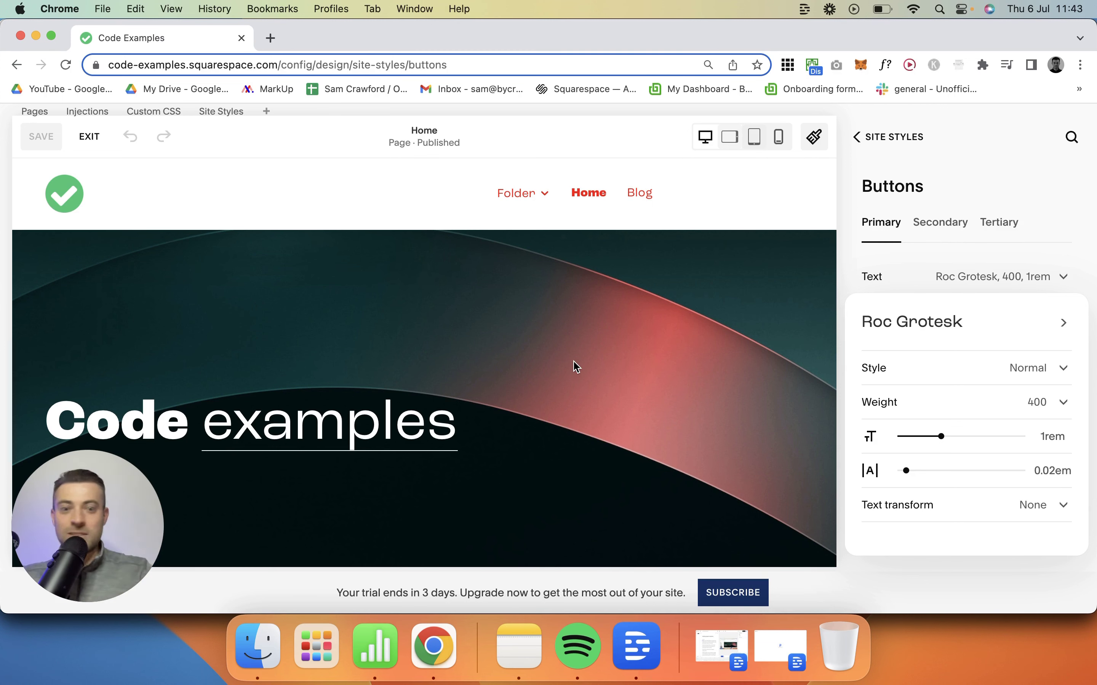
# - Change the primary button font from Roc Grotesk to Antique Olive Condensed via Browse All Fonts
pyautogui.click(460, 310)
pyautogui.scroll(-5, 460, 309)
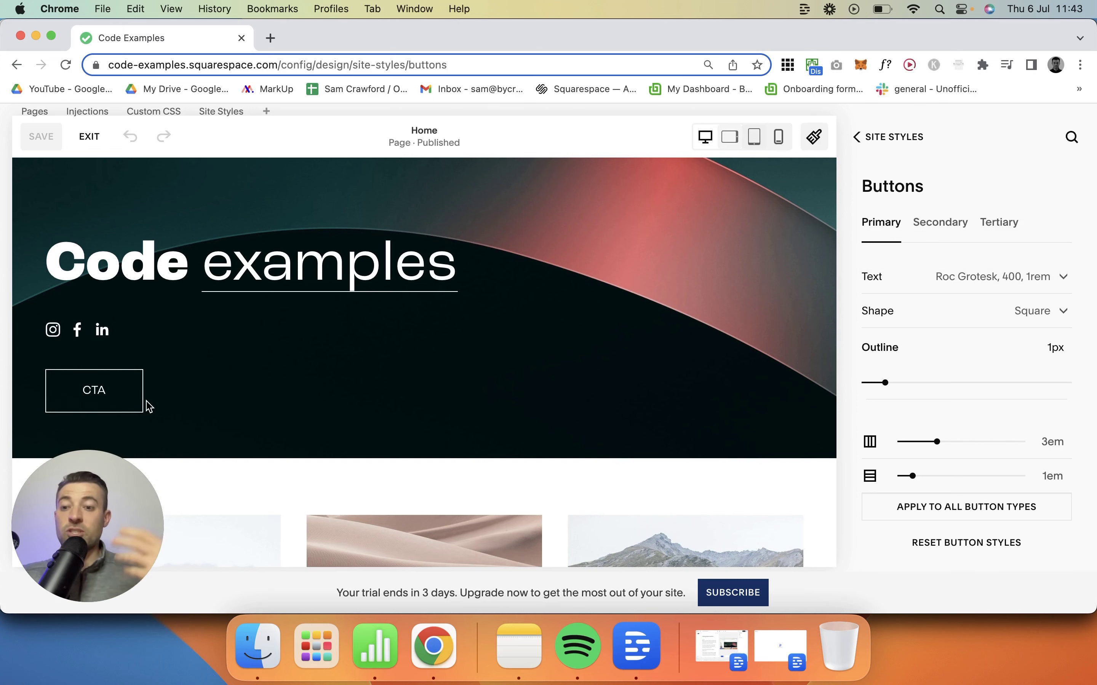
pyautogui.scroll(-1, 148, 405)
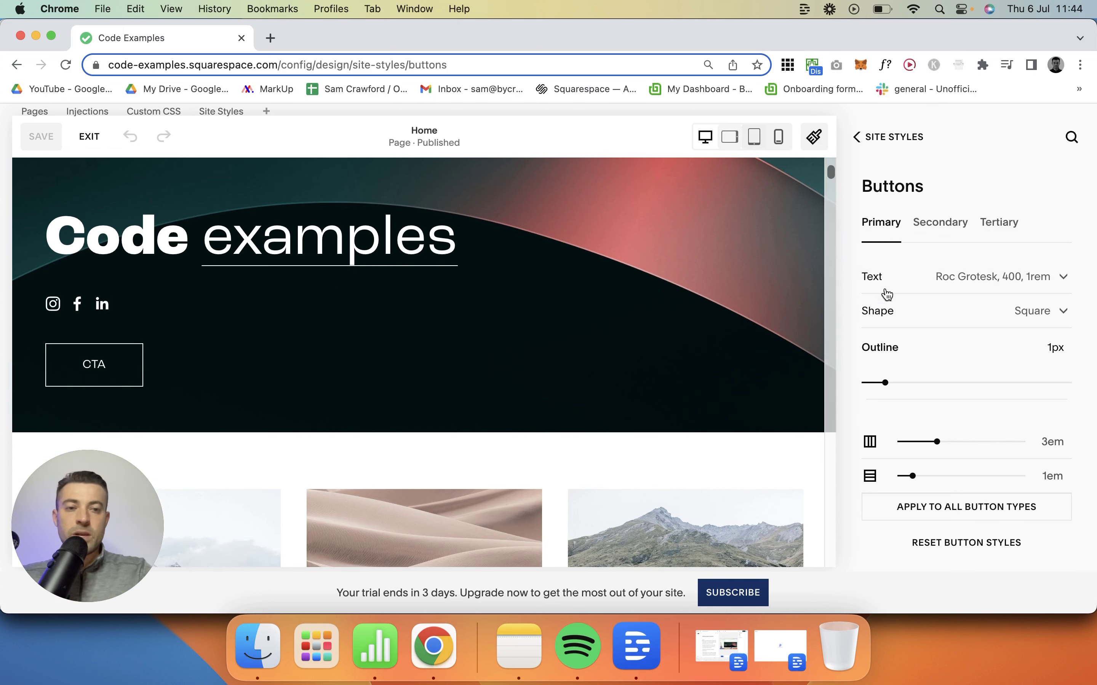
pyautogui.click(918, 279)
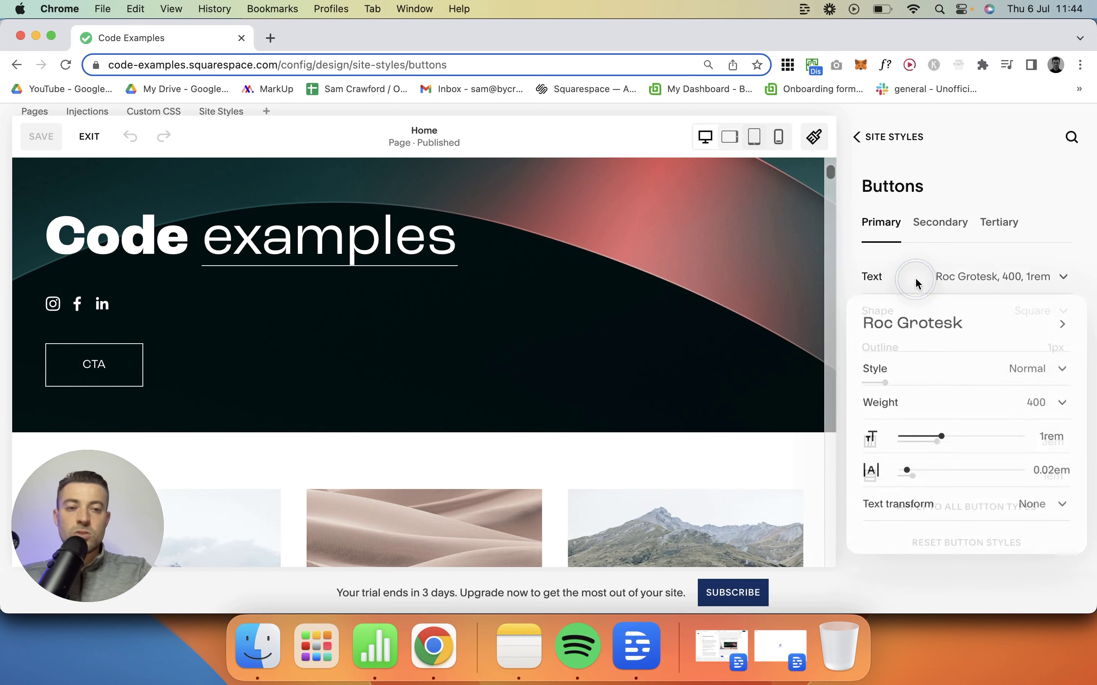
pyautogui.click(918, 328)
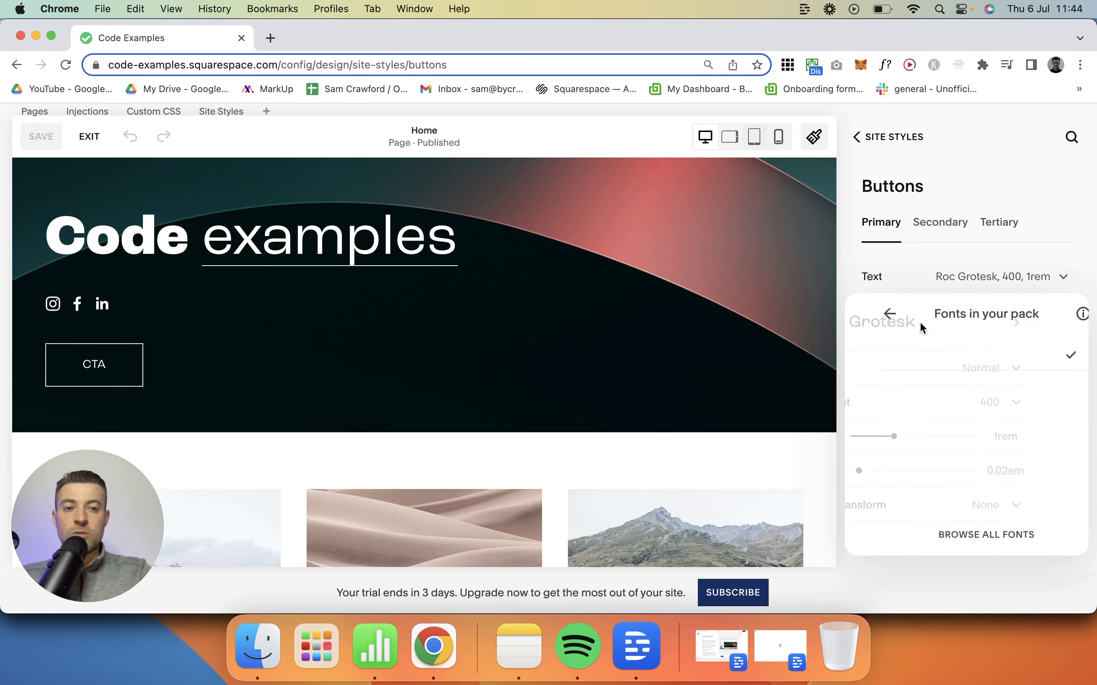
pyautogui.click(966, 536)
pyautogui.scroll(-15, 934, 473)
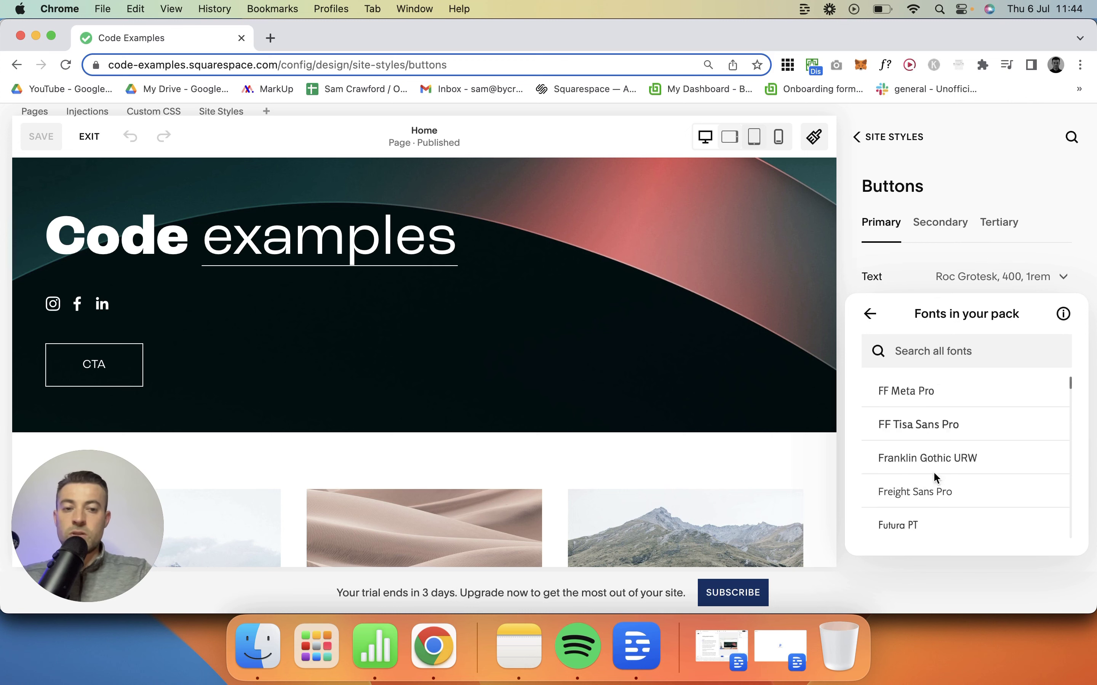
pyautogui.scroll(-10, 933, 473)
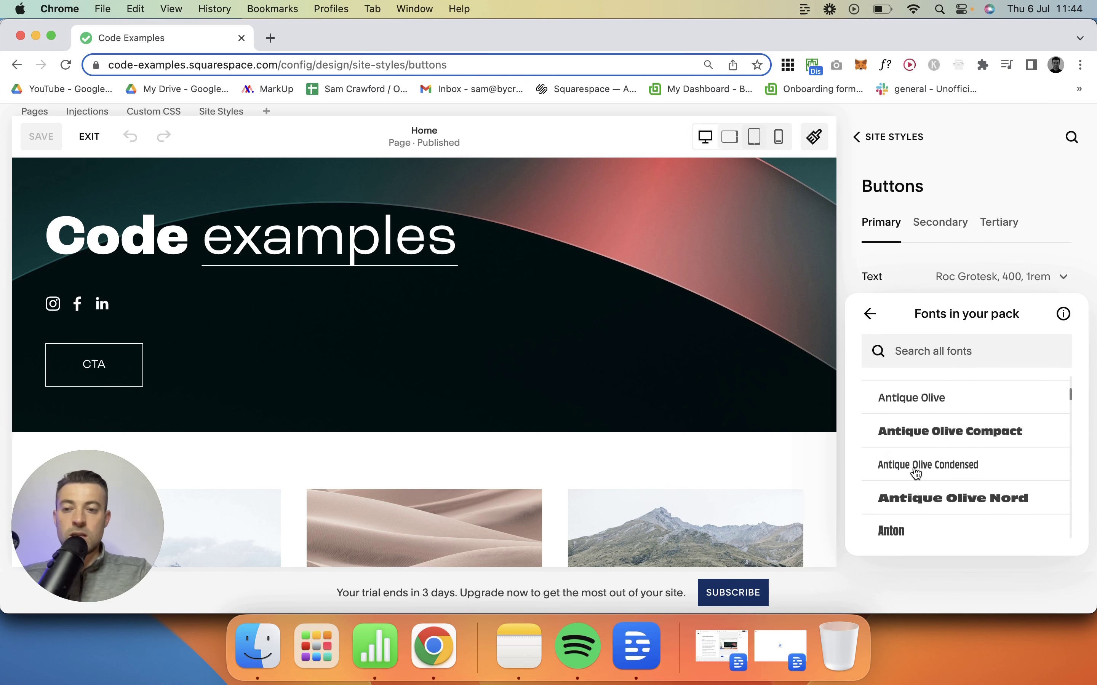
pyautogui.click(926, 472)
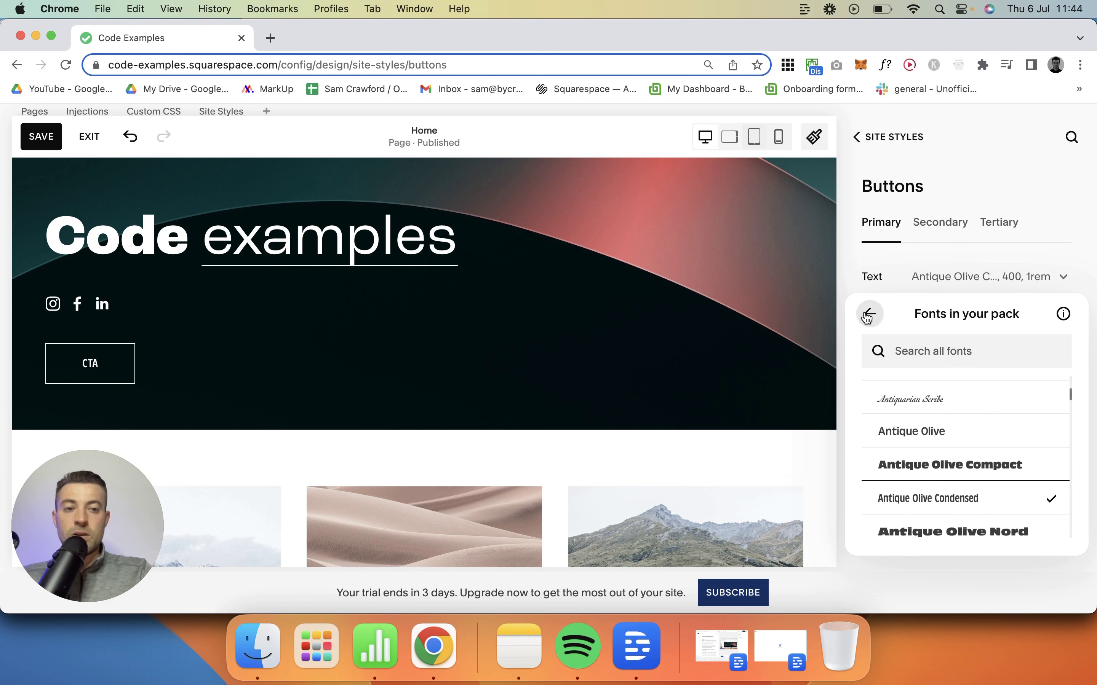
# - Review Antique Olive Condensed's available styles, then return to the font pack list
pyautogui.click(944, 274)
pyautogui.click(945, 274)
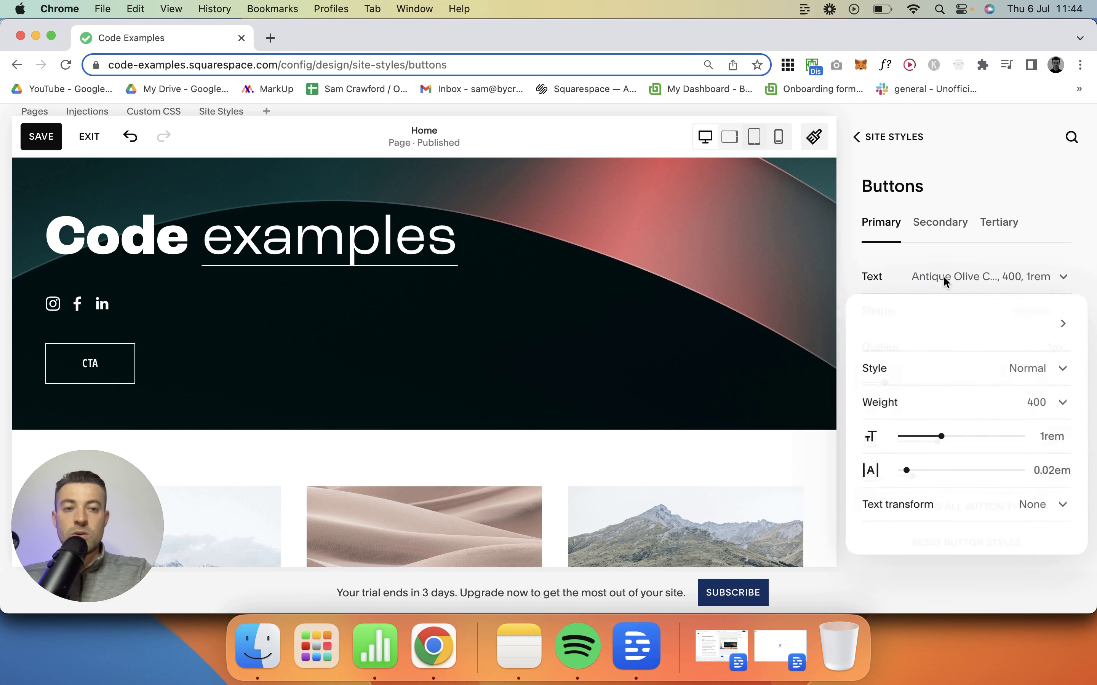
pyautogui.click(972, 373)
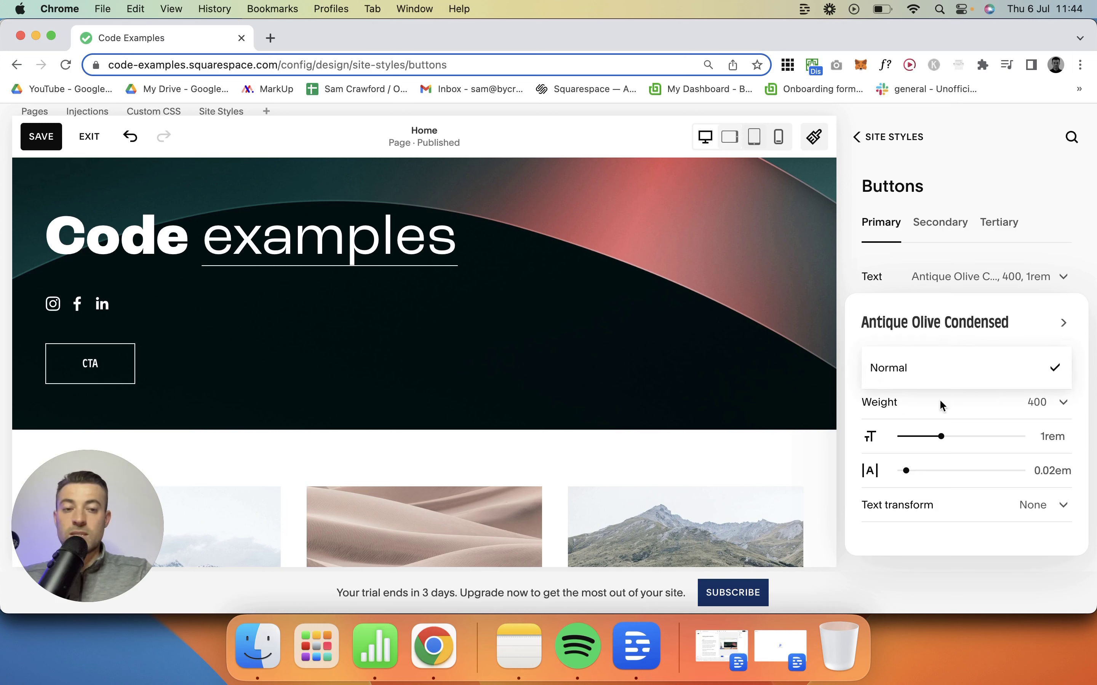
pyautogui.click(955, 324)
pyautogui.click(936, 329)
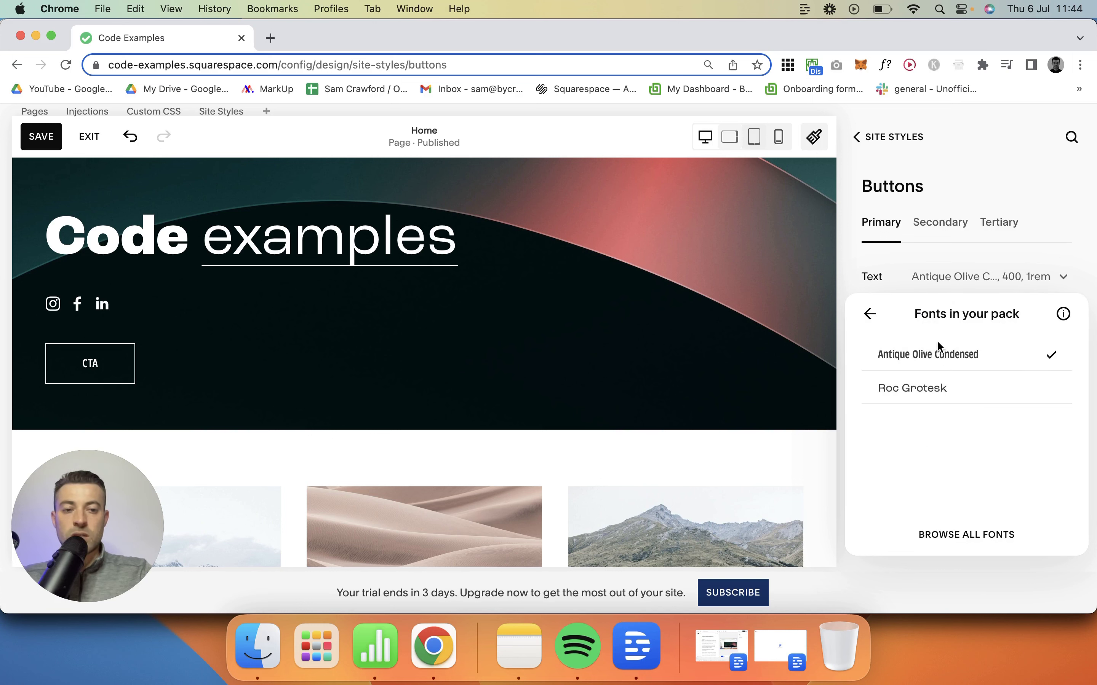
# - Switch the primary button font to Arial and set its style to Italic
pyautogui.click(947, 536)
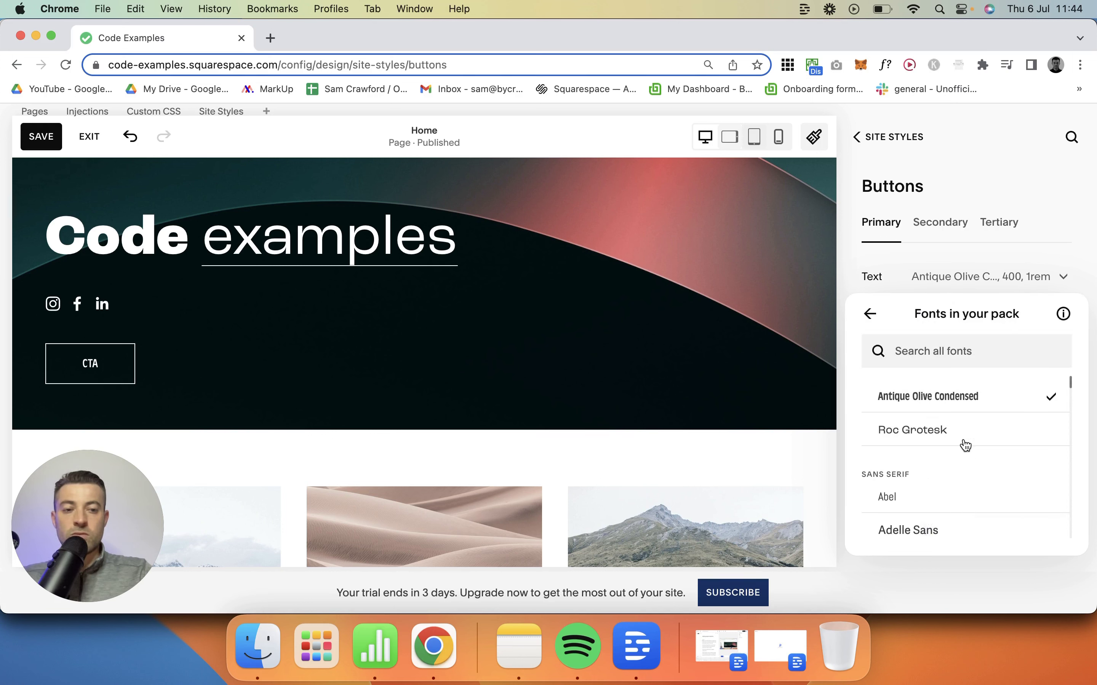
pyautogui.scroll(-5, 960, 445)
pyautogui.click(906, 440)
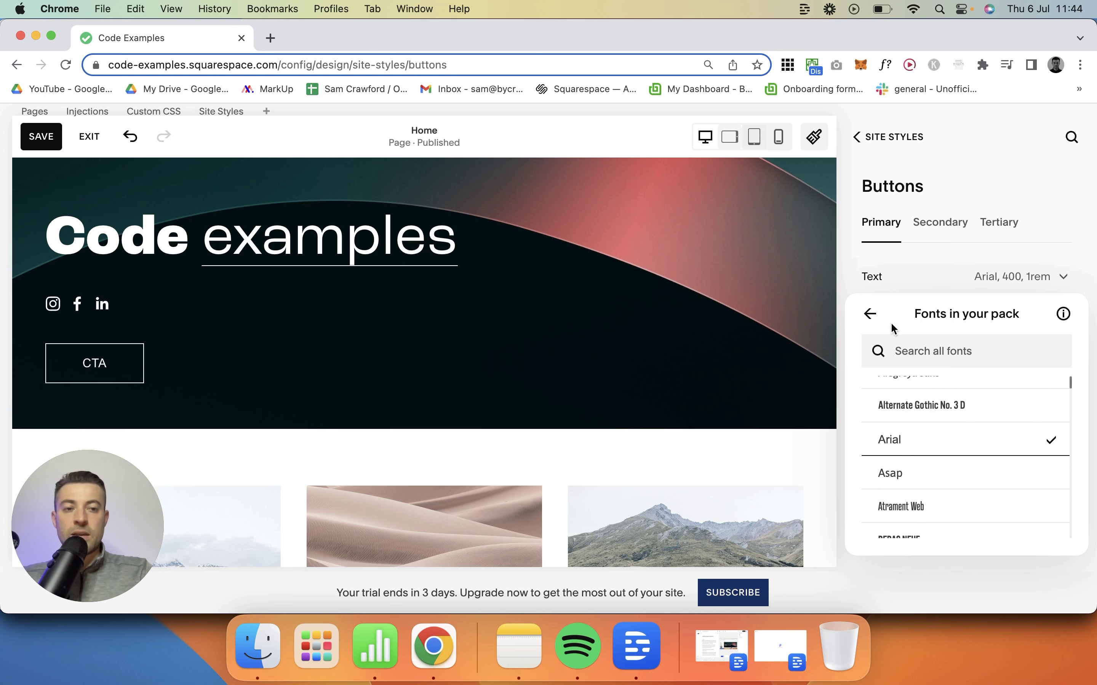
pyautogui.click(880, 321)
pyautogui.click(929, 375)
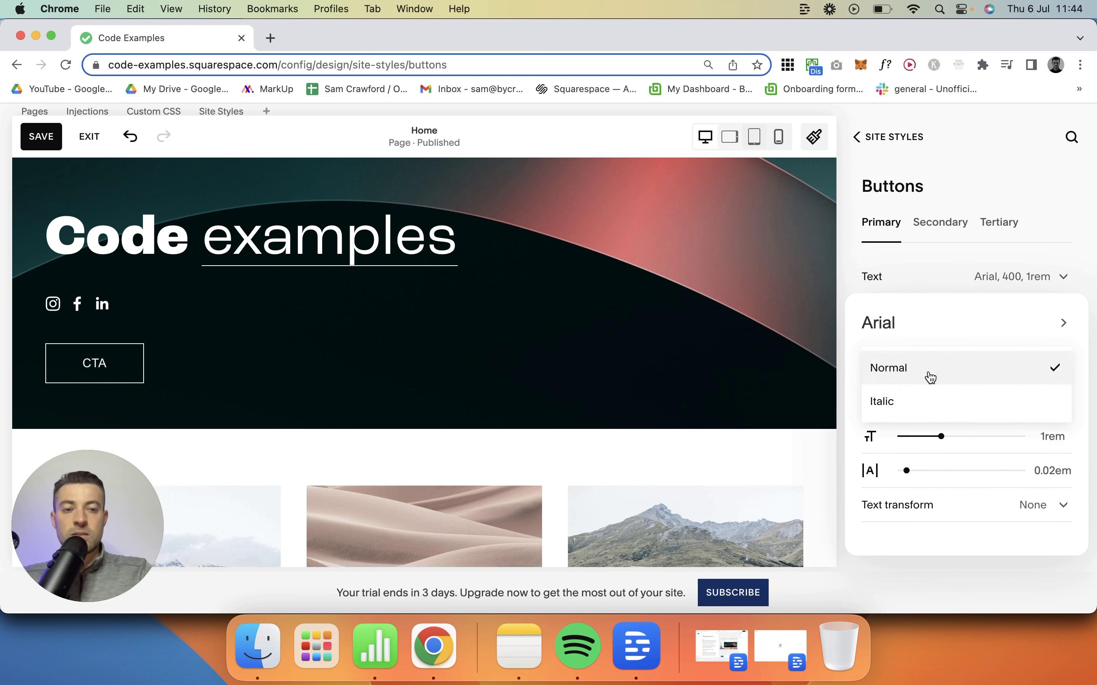
pyautogui.click(910, 400)
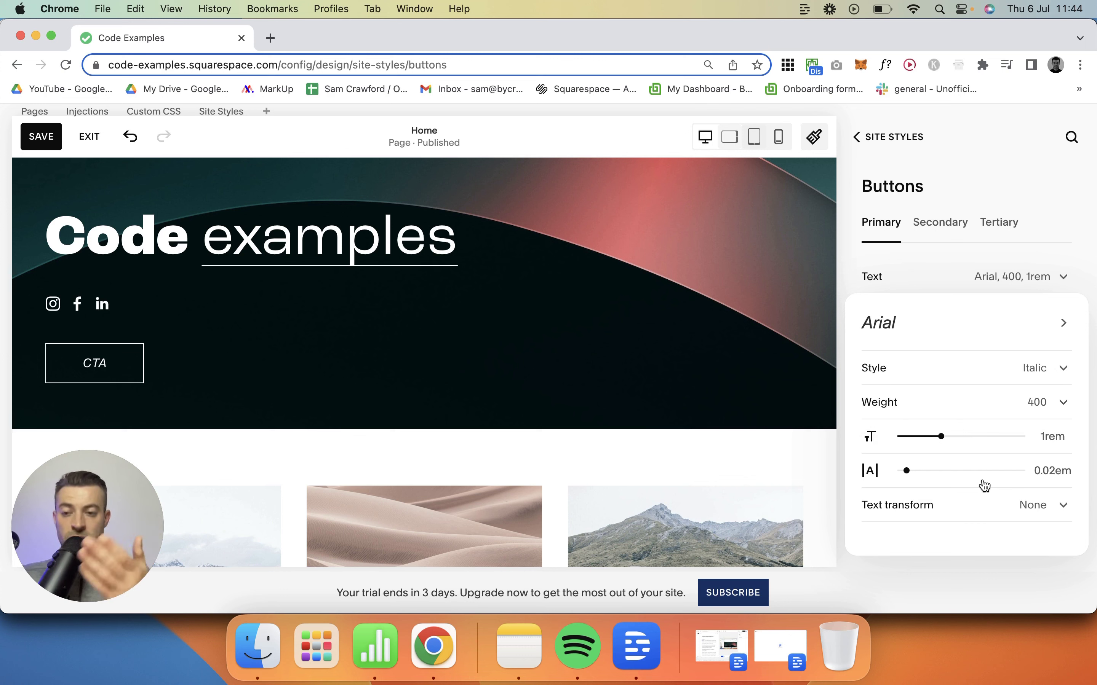
pyautogui.click(945, 401)
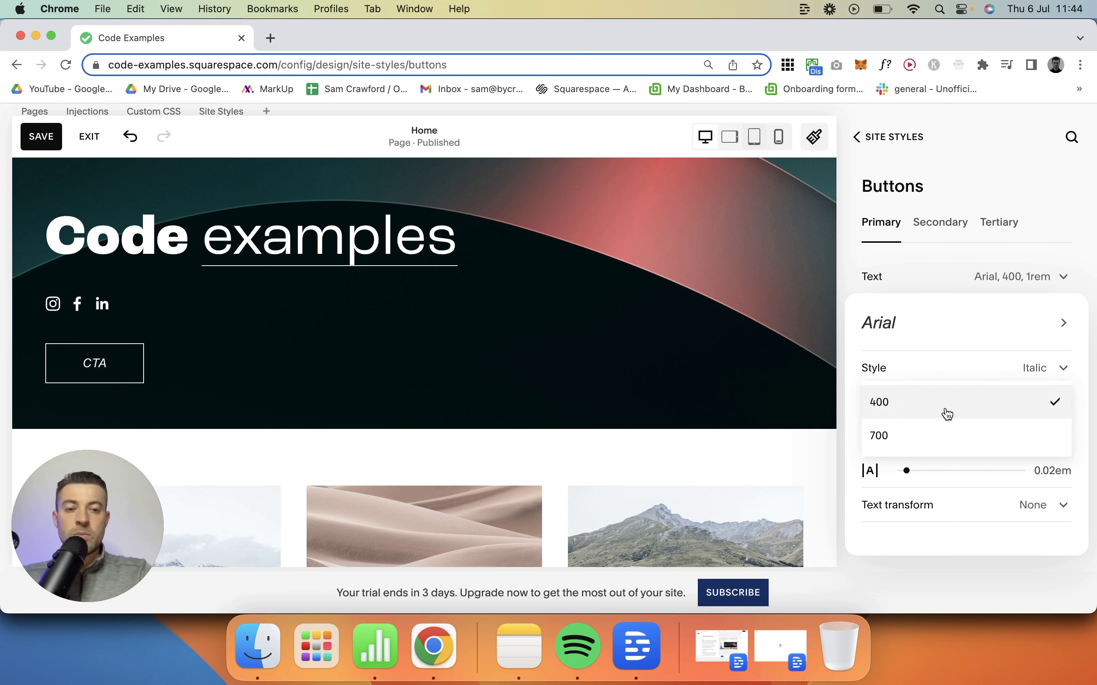
# - Set the button text weight to 700, keep size at 1rem, and letter spacing at 0em
pyautogui.click(938, 439)
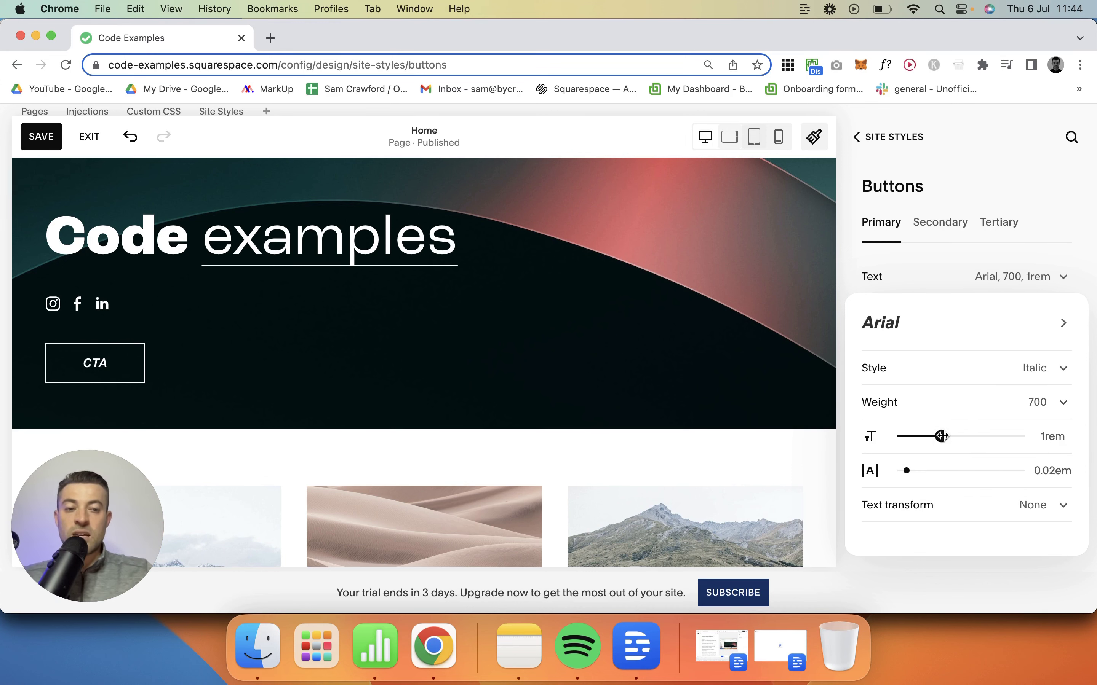
pyautogui.moveTo(941, 436)
pyautogui.mouseDown()
pyautogui.moveTo(1004, 436)
pyautogui.moveTo(937, 449)
pyautogui.mouseUp()
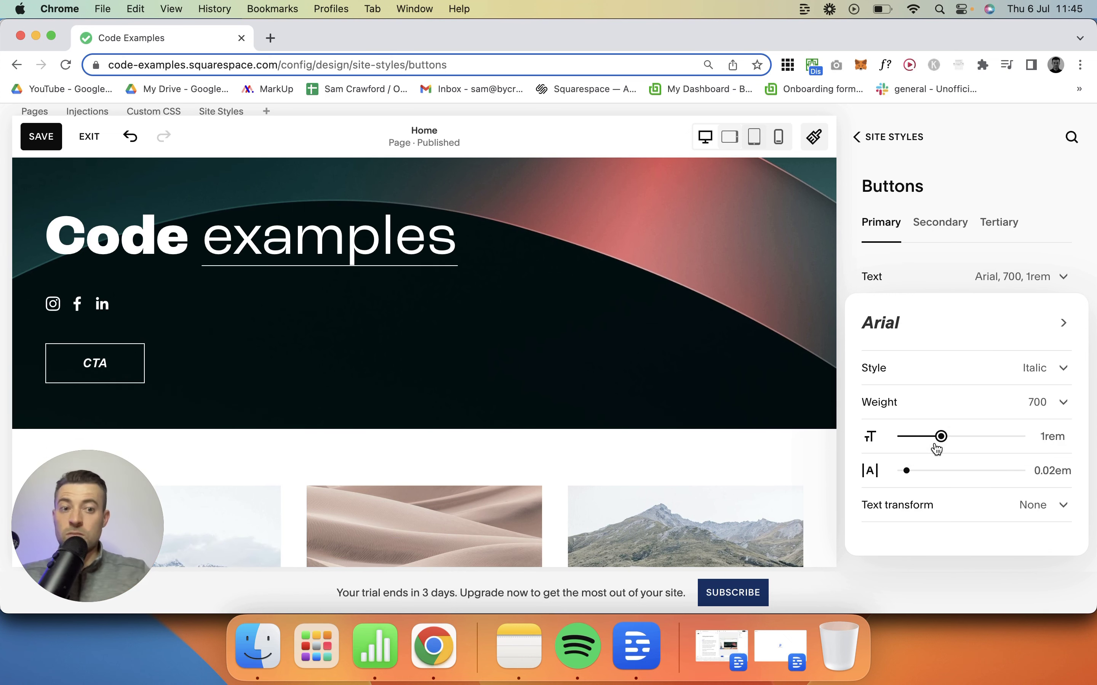
pyautogui.moveTo(967, 436); pyautogui.dragTo(941, 445)
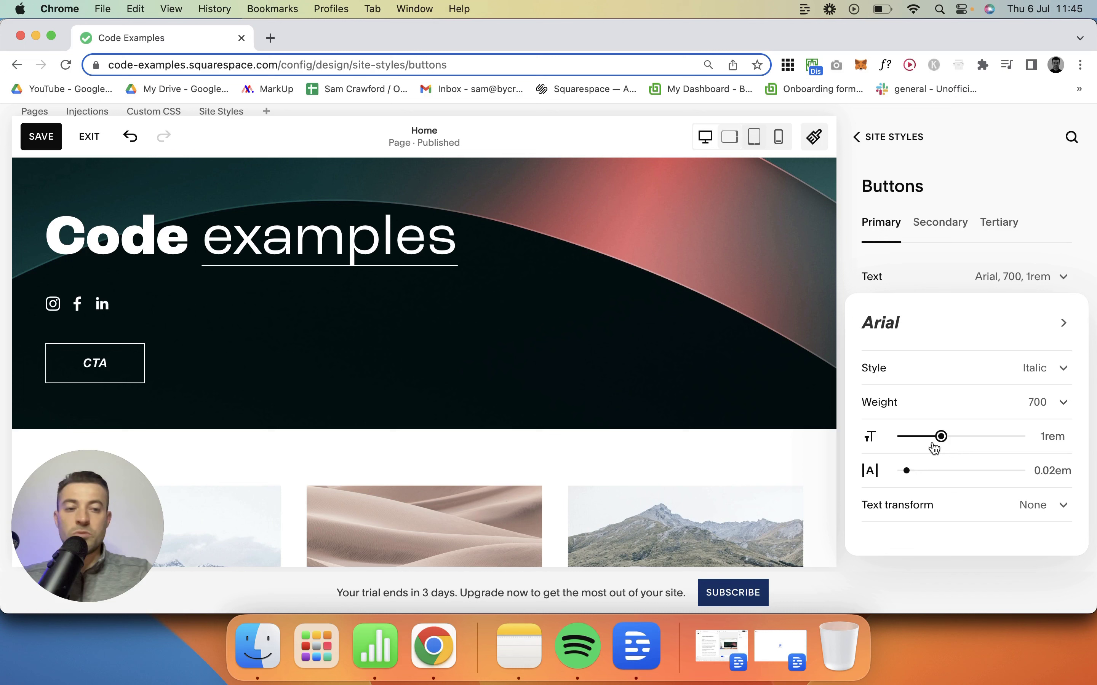
pyautogui.moveTo(907, 471)
pyautogui.mouseDown()
pyautogui.moveTo(1026, 467)
pyautogui.moveTo(924, 472)
pyautogui.moveTo(926, 481)
pyautogui.mouseUp()
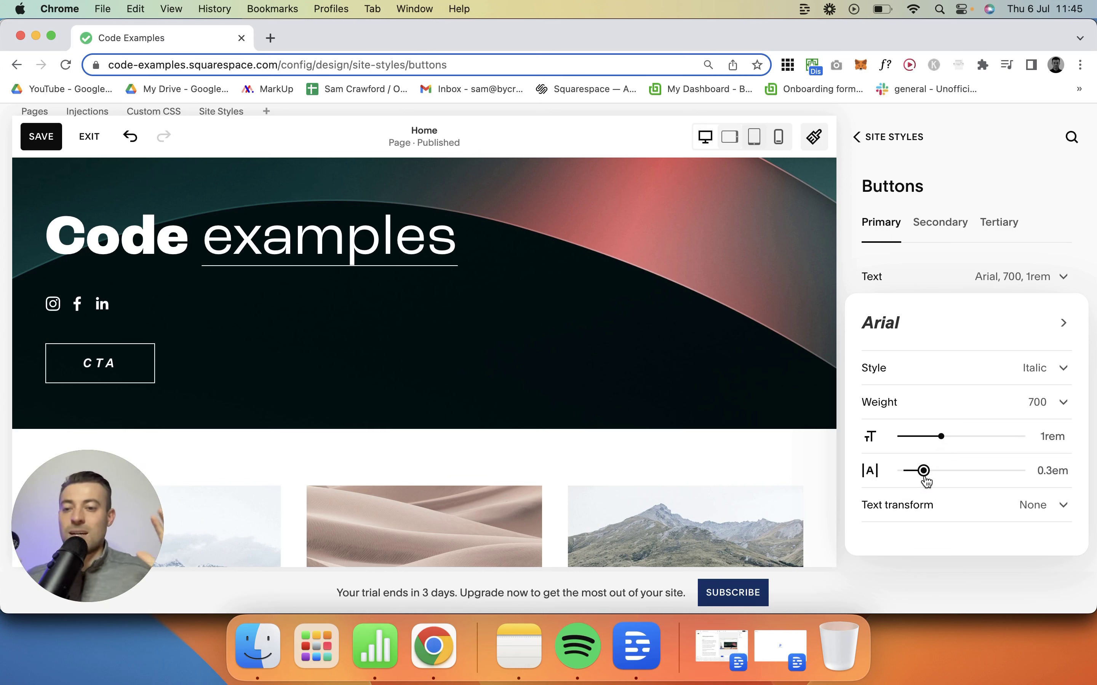
pyautogui.moveTo(925, 481); pyautogui.dragTo(909, 486)
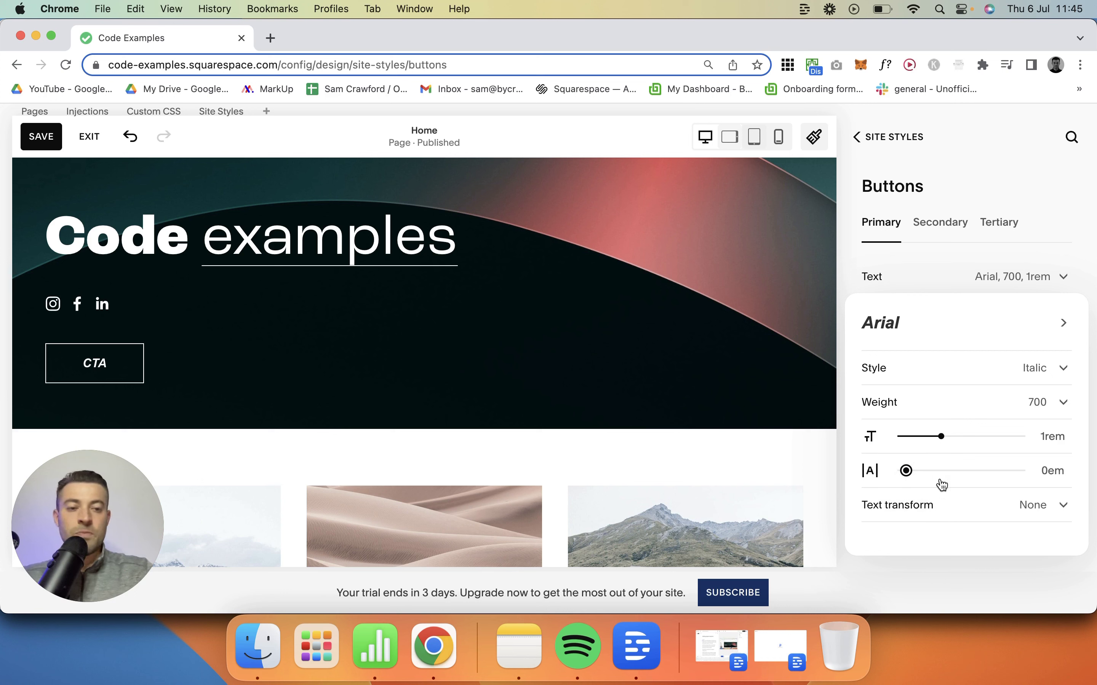
# - After trying Uppercase and Lowercase, set the button text transform to Capitalize
pyautogui.click(979, 511)
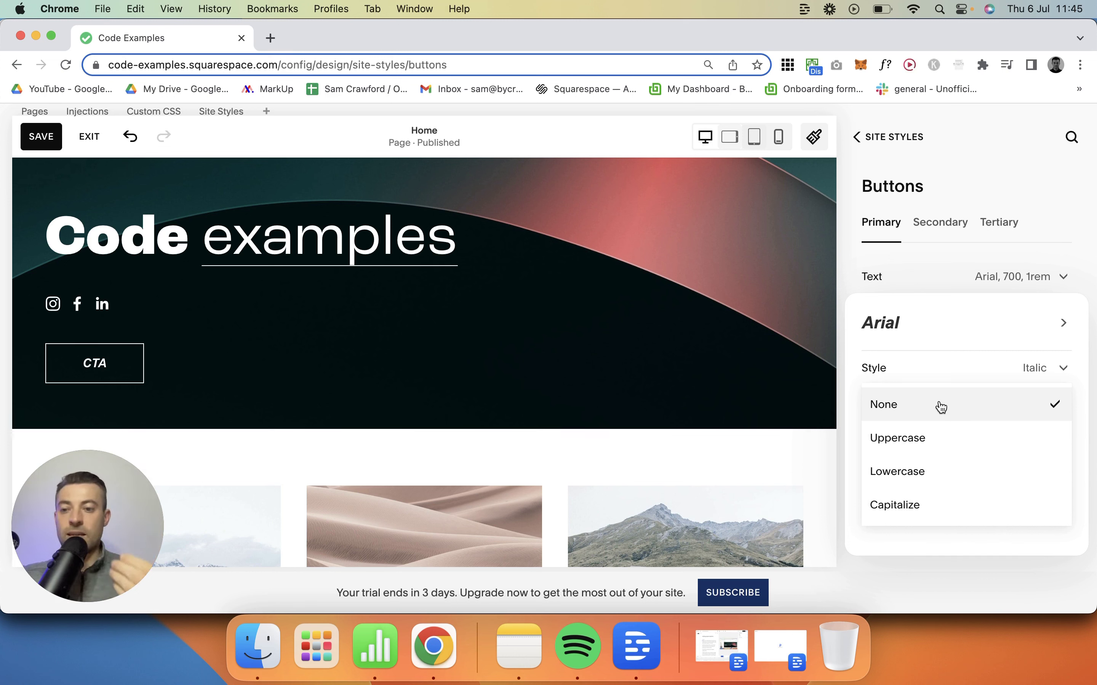
pyautogui.click(932, 442)
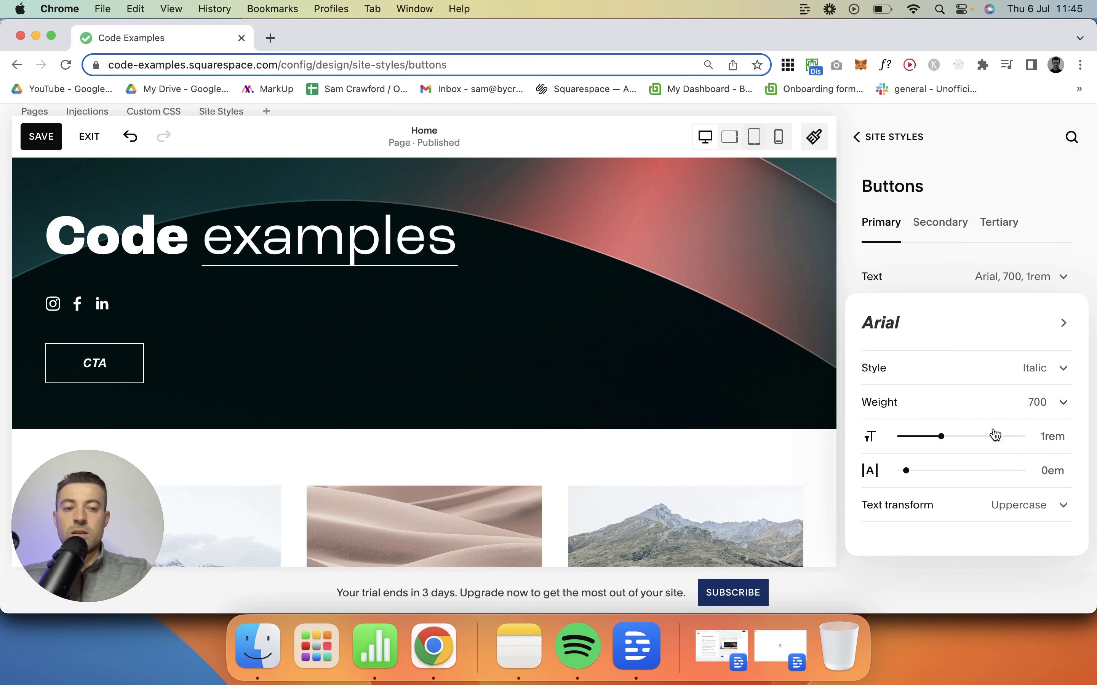
pyautogui.click(1001, 504)
pyautogui.click(968, 550)
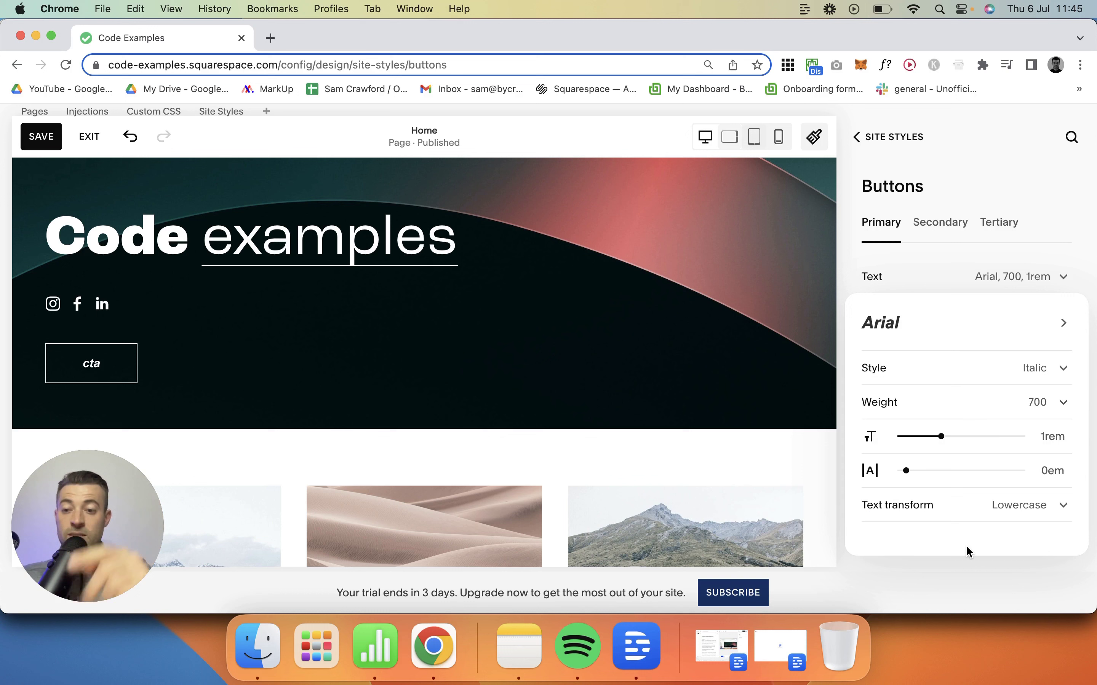
pyautogui.click(1024, 508)
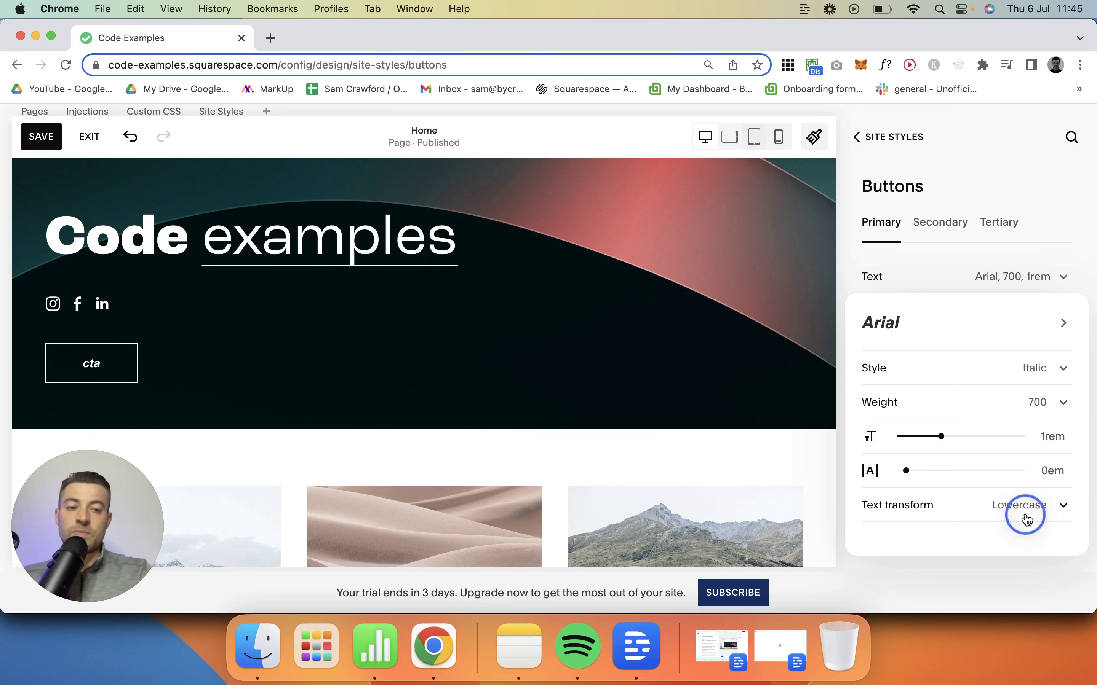
pyautogui.click(1004, 537)
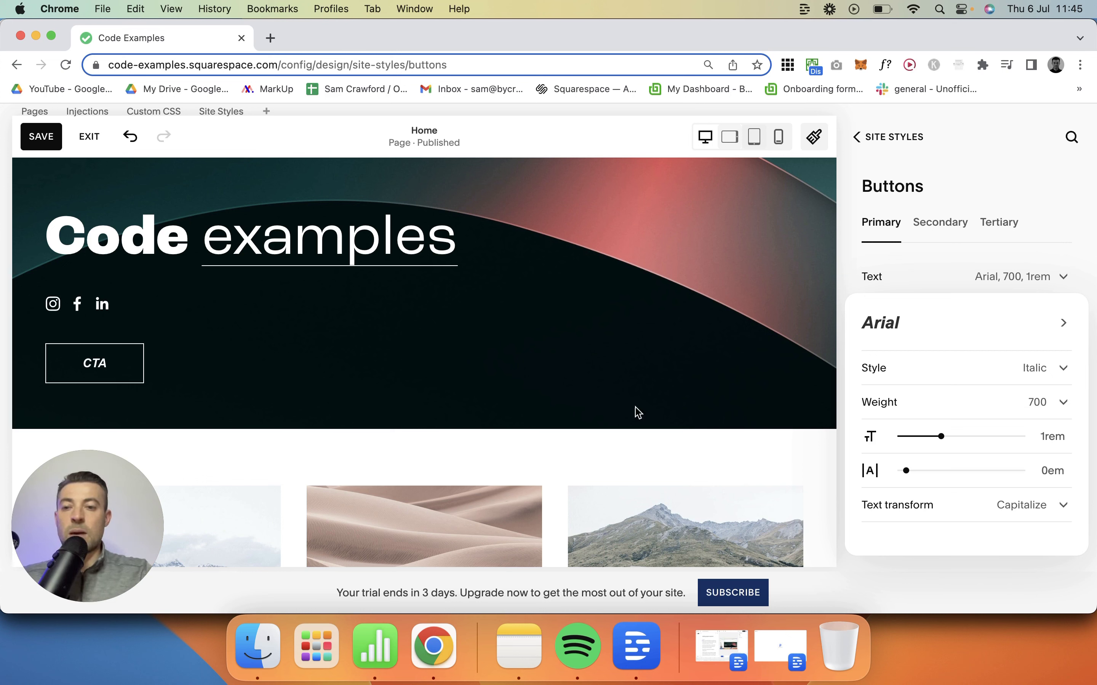
pyautogui.click(276, 412)
# - After trying Lowercase and Uppercase, set the button text transform to None
pyautogui.scroll(-15, 279, 415)
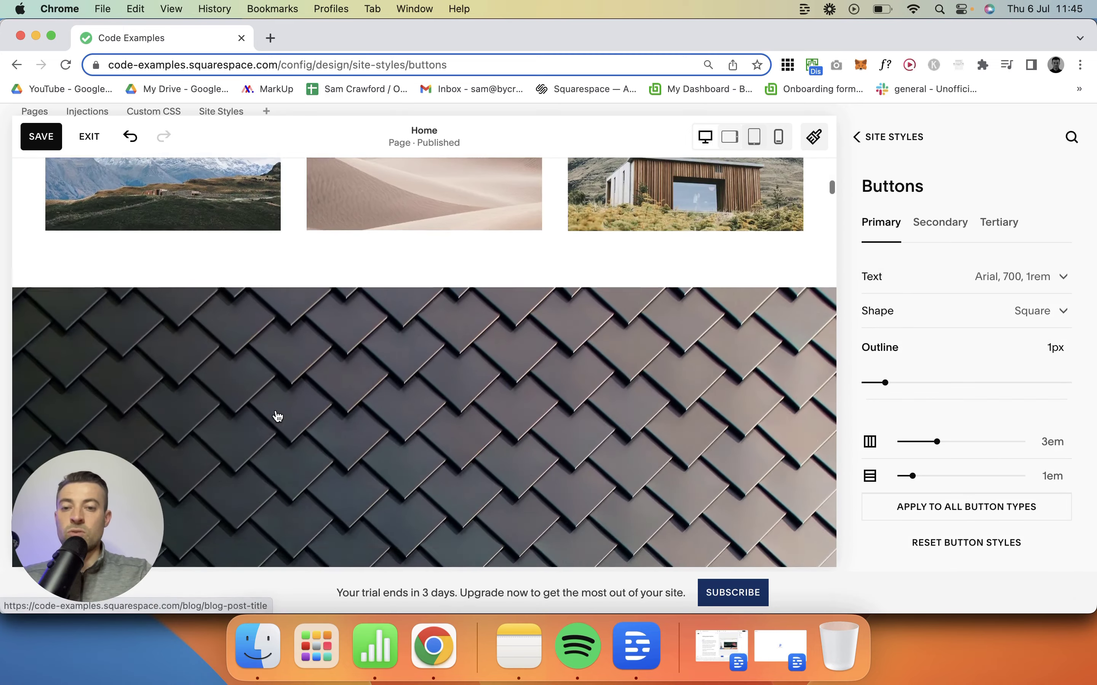
pyautogui.scroll(-15, 278, 416)
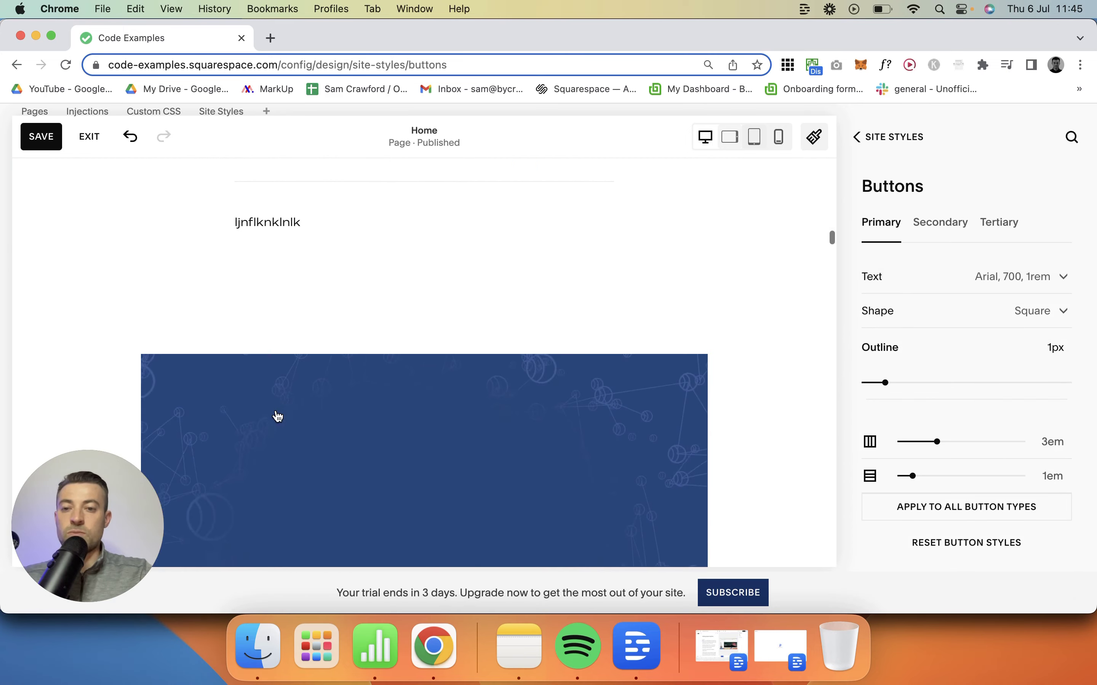
pyautogui.scroll(3, 278, 416)
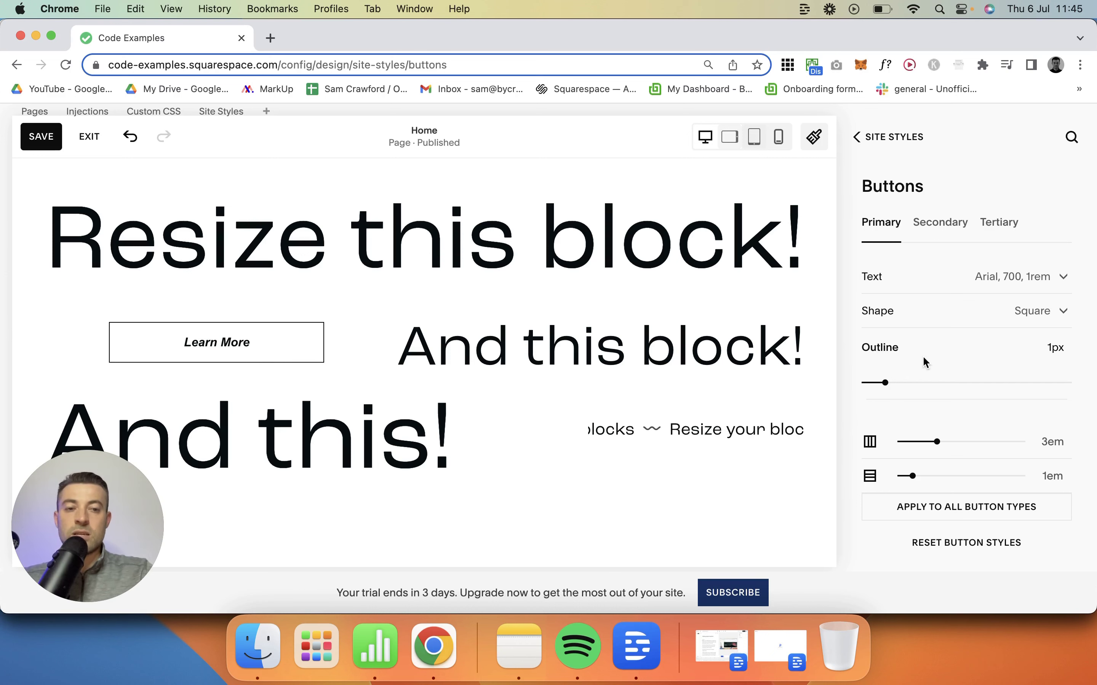
pyautogui.click(977, 282)
pyautogui.click(937, 502)
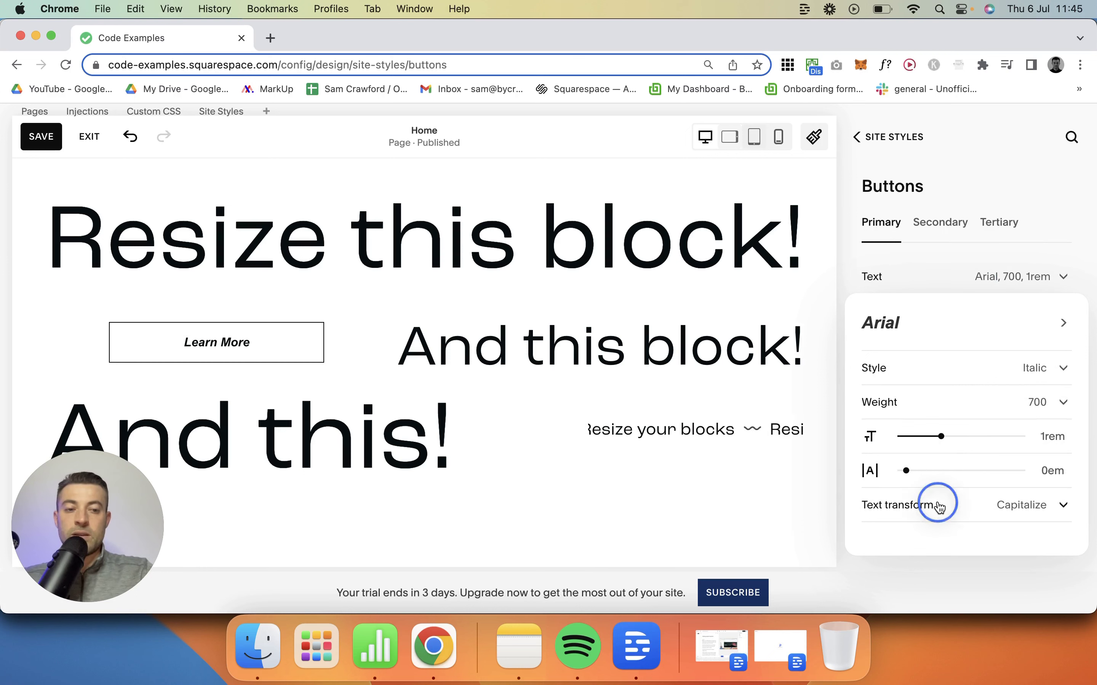
pyautogui.click(943, 478)
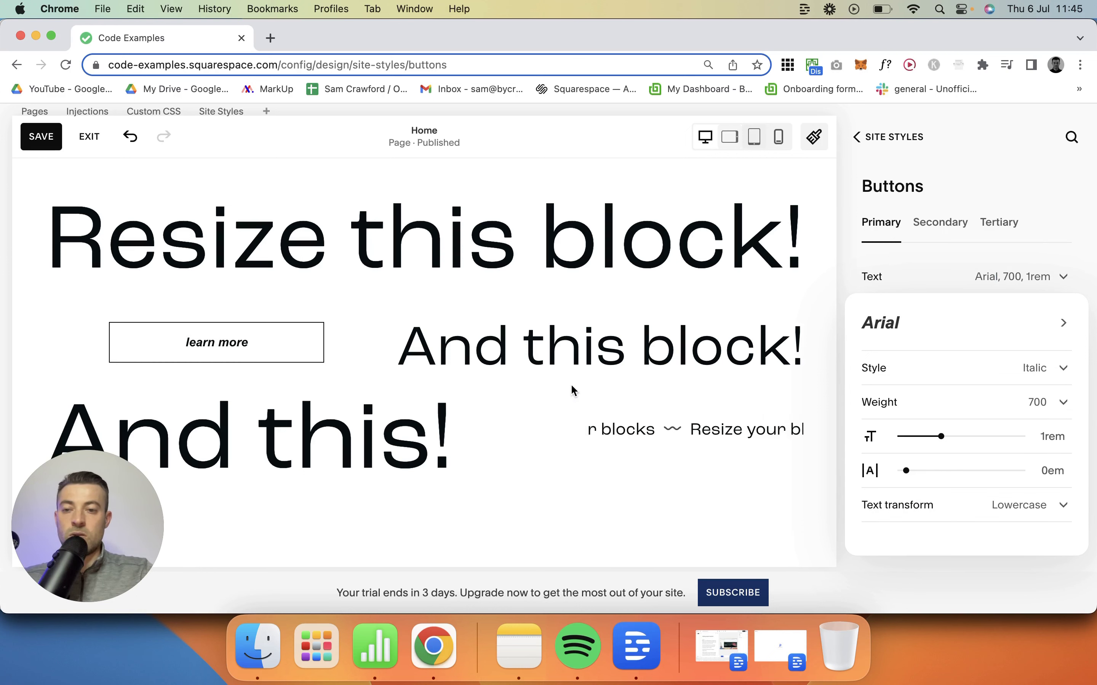
pyautogui.click(999, 507)
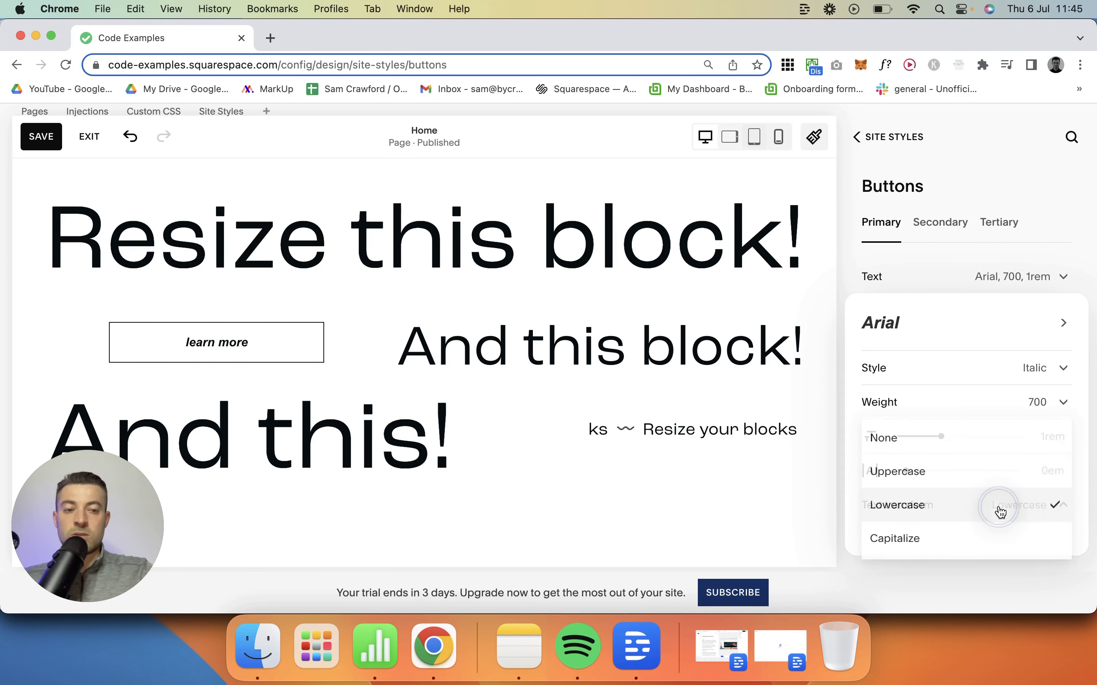
pyautogui.click(947, 470)
pyautogui.click(999, 506)
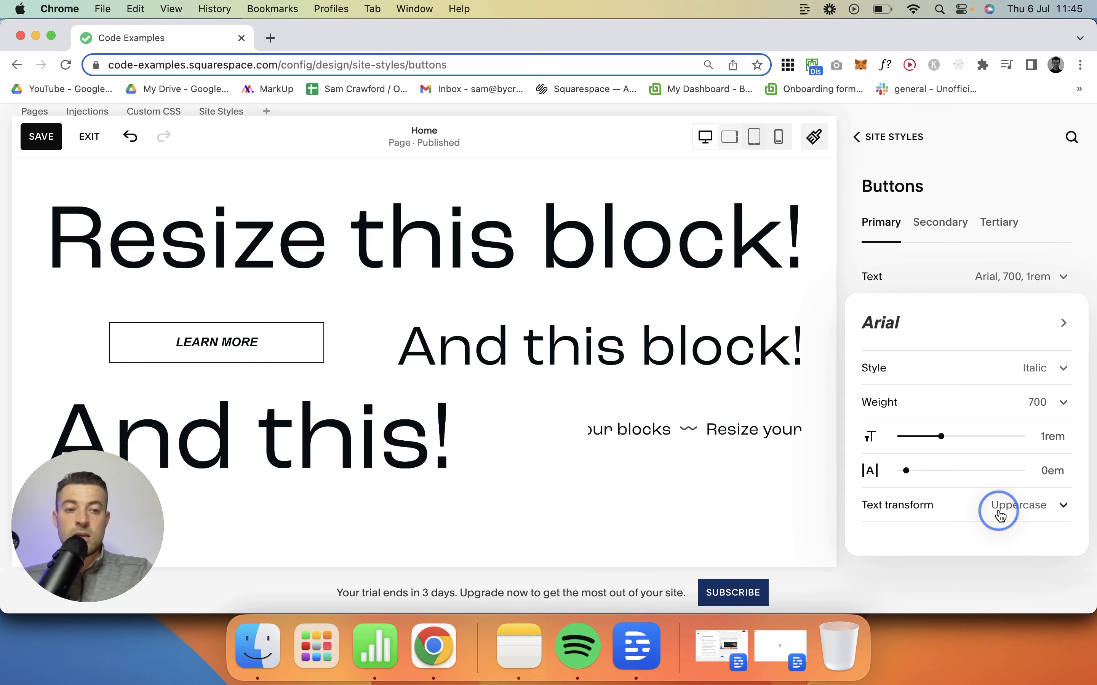
pyautogui.click(947, 472)
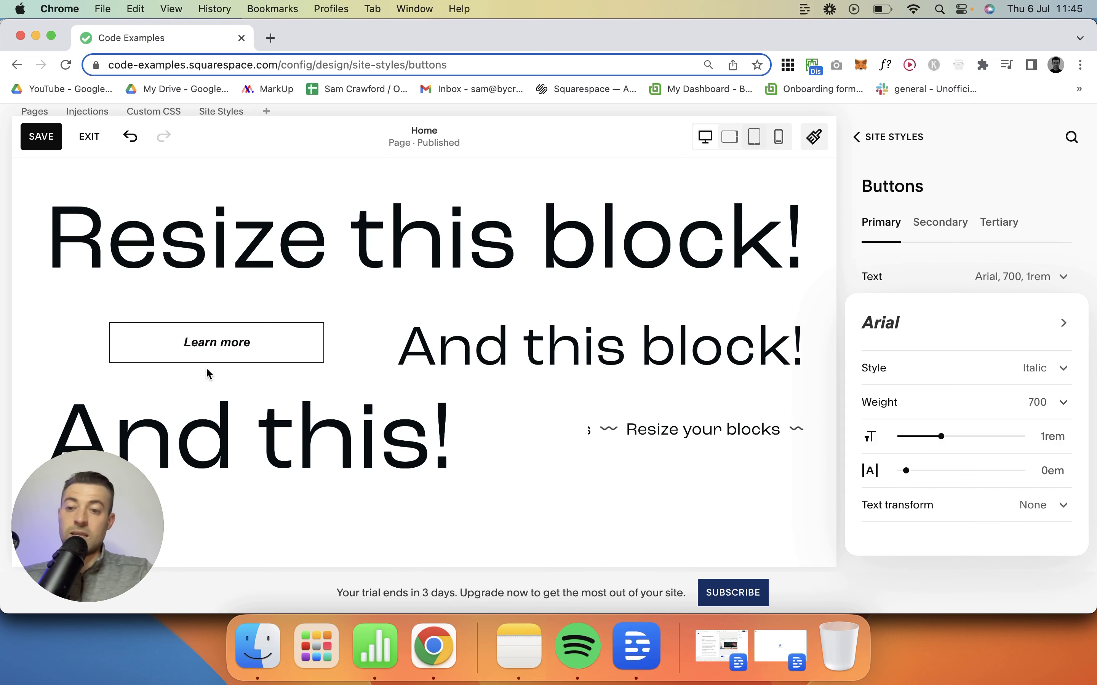
# - Set the primary button shape style to Fill
pyautogui.click(904, 260)
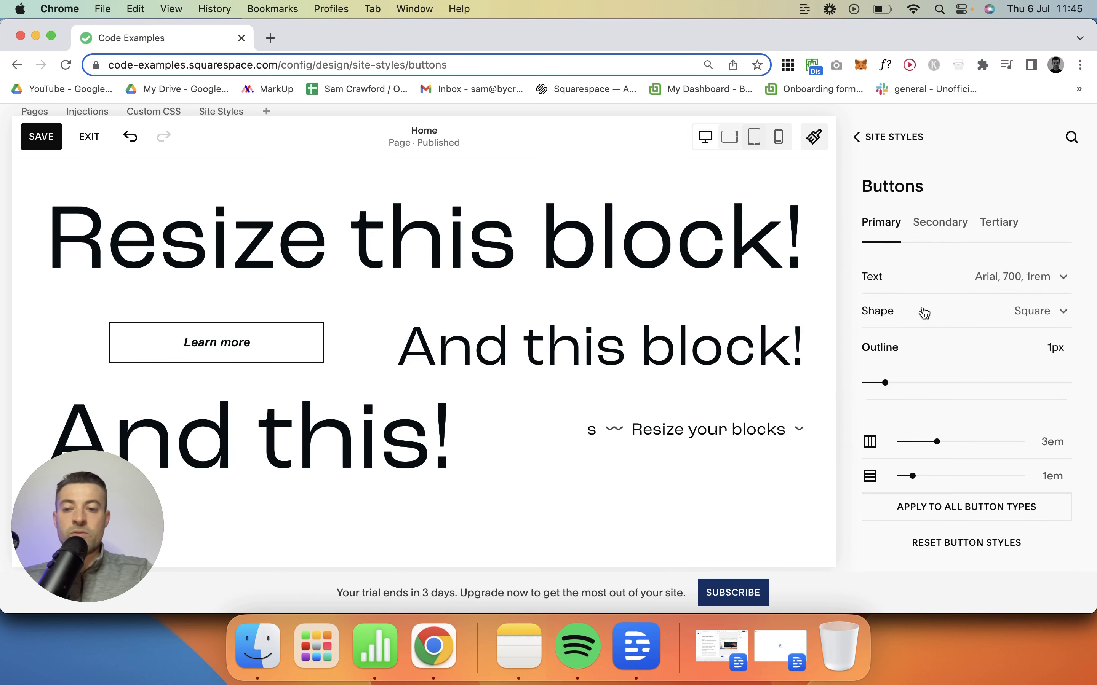
pyautogui.click(925, 313)
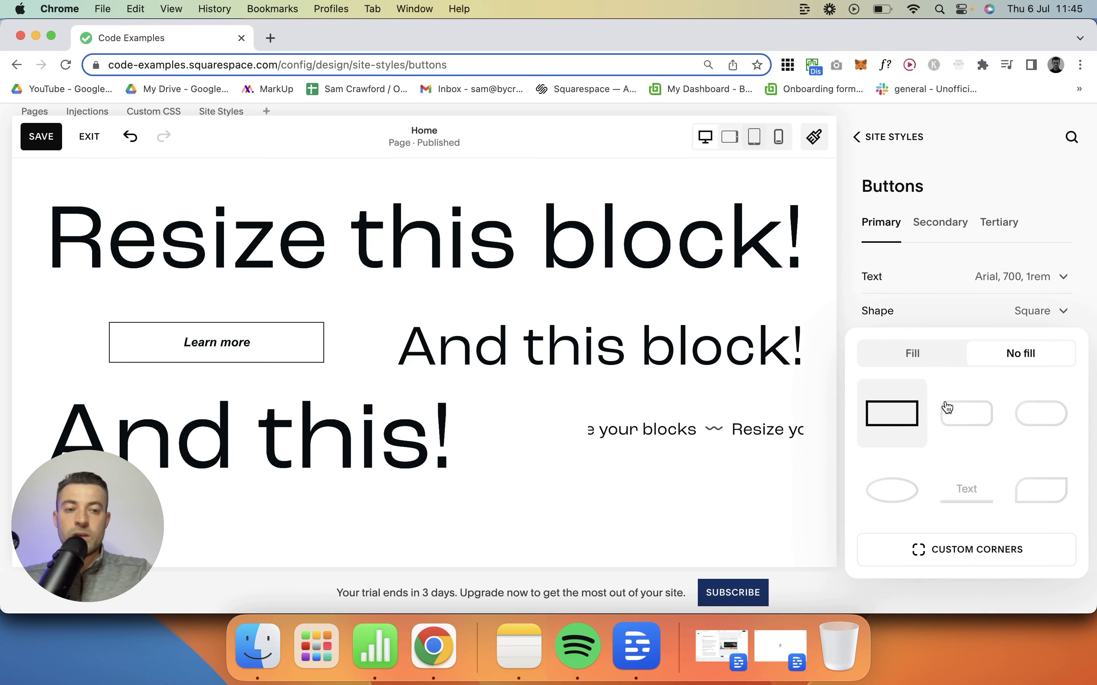
pyautogui.click(916, 356)
pyautogui.click(995, 359)
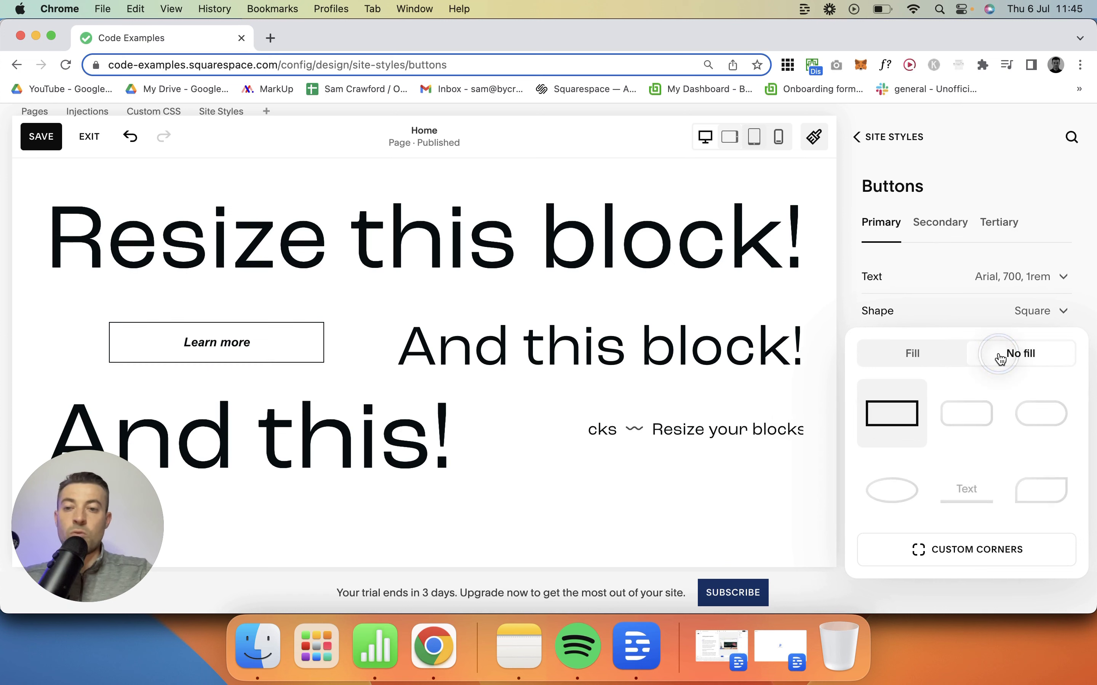
pyautogui.click(937, 359)
# - Preview rounded rectangle, pill, oval, underline and petal shapes, then choose Custom corners
pyautogui.click(961, 406)
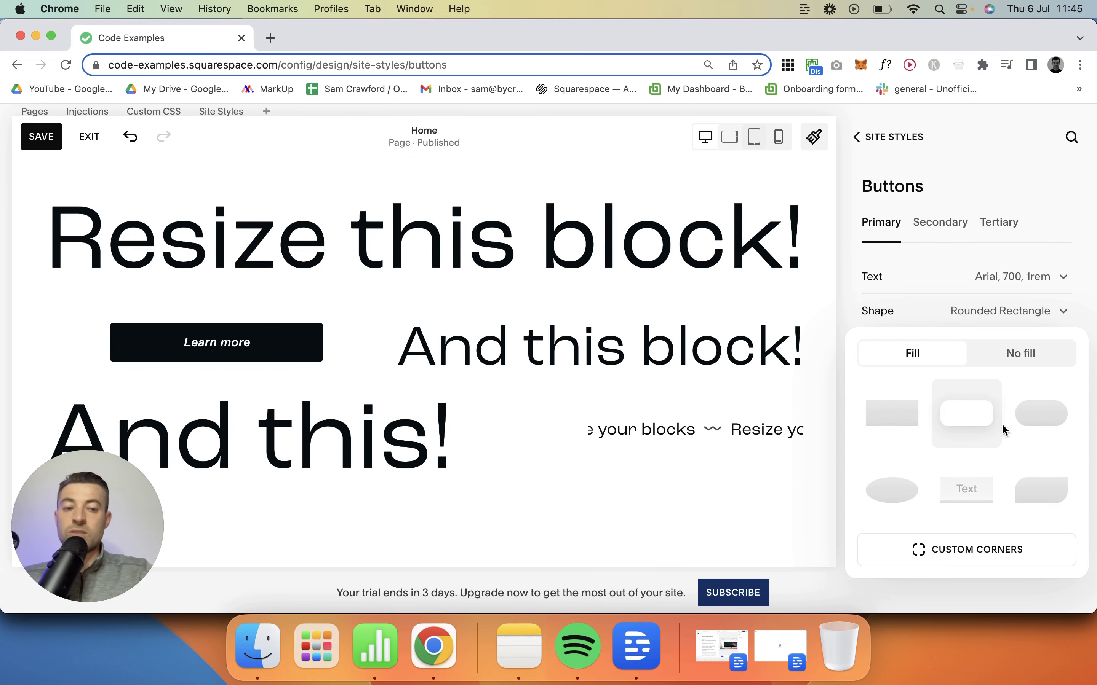
pyautogui.click(1030, 427)
pyautogui.click(893, 488)
pyautogui.click(968, 489)
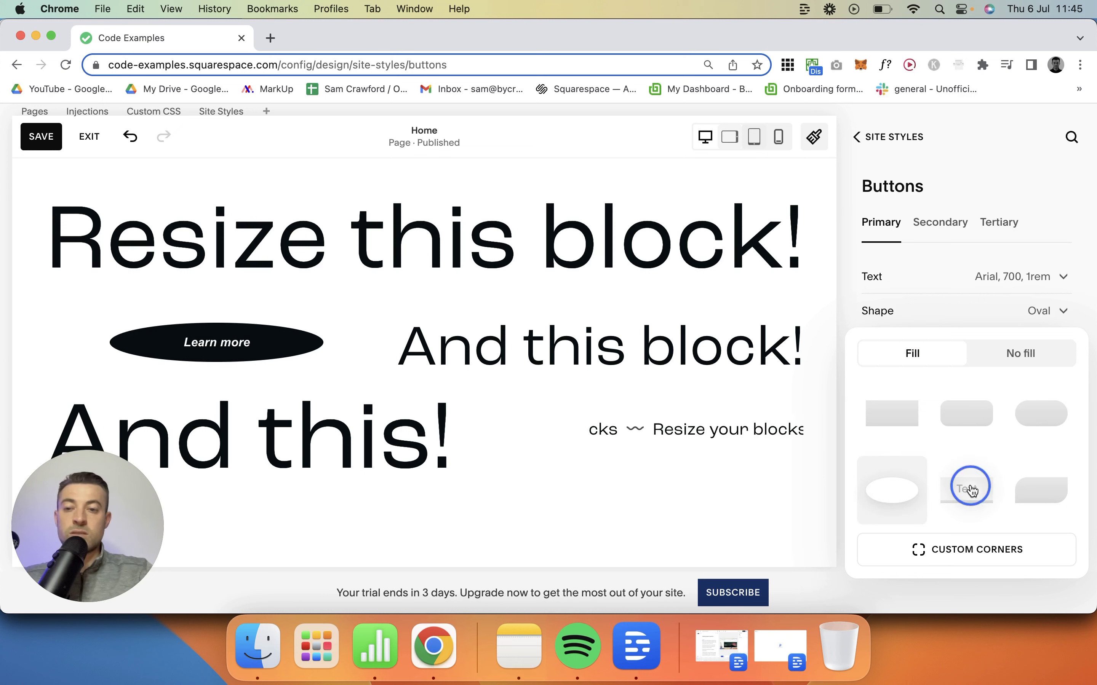
pyautogui.click(1032, 492)
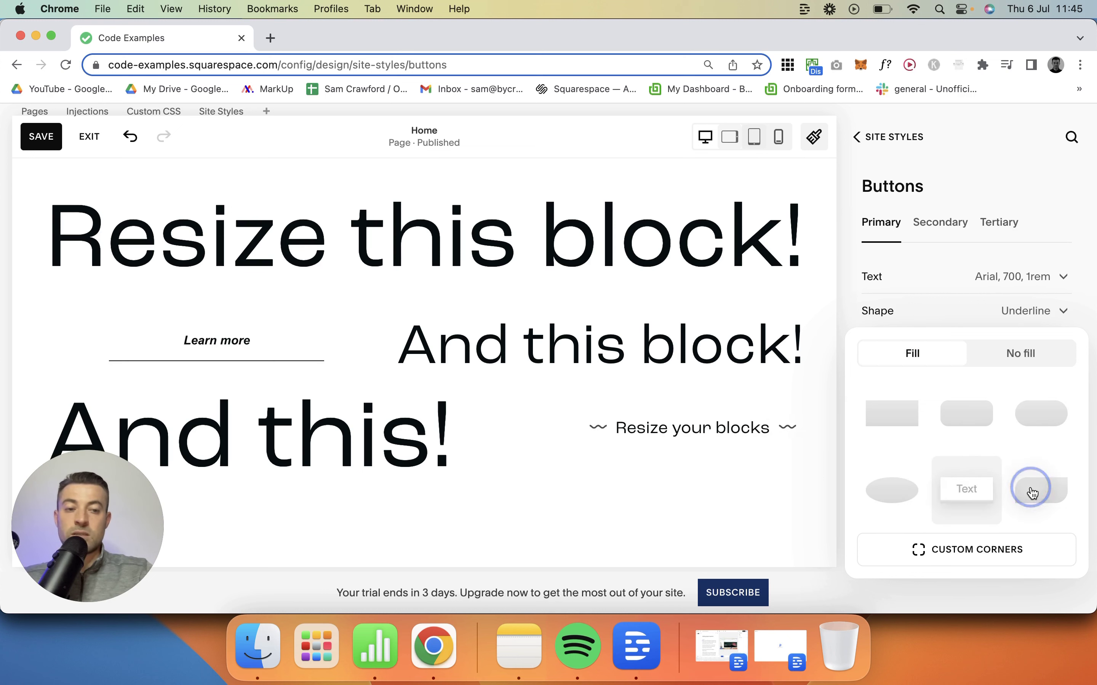
pyautogui.click(960, 554)
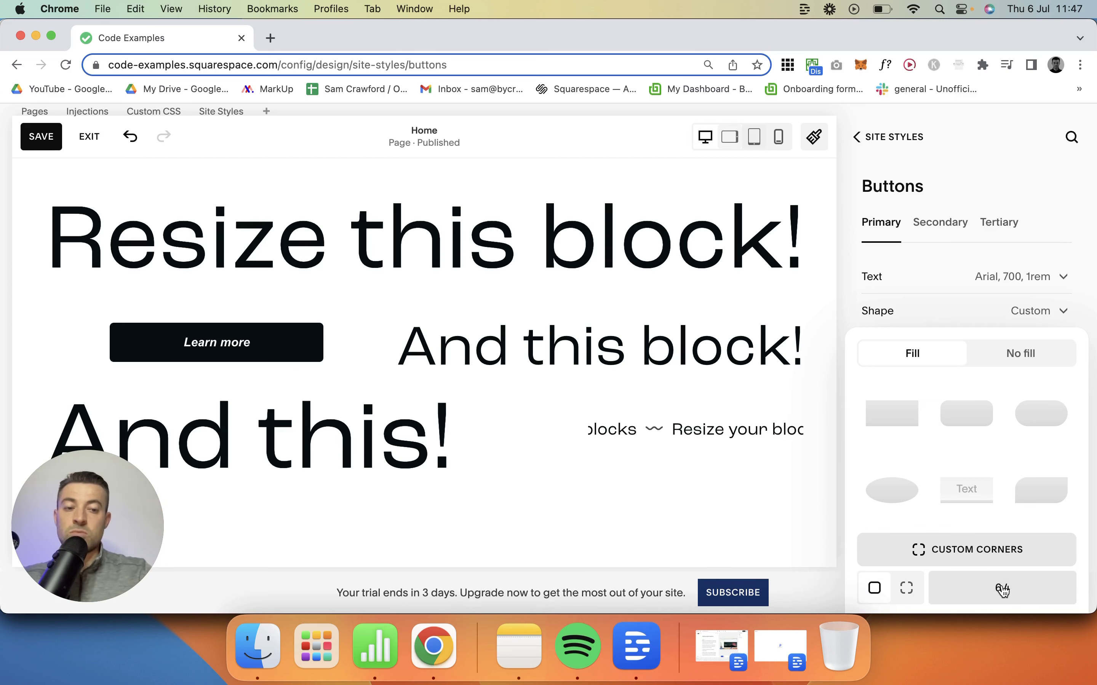
# - Set the corner radius to 50, then enter per-corner values 10, 50, 40 and 0
pyautogui.doubleClick(1003, 589)
pyautogui.write('50')
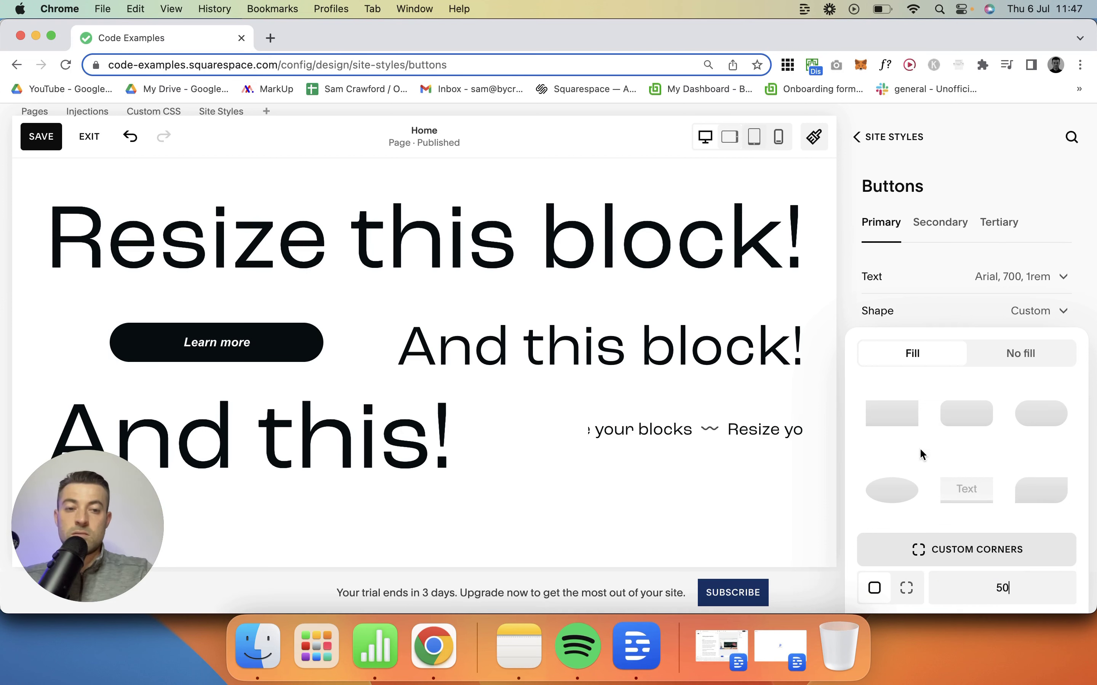
pyautogui.click(910, 592)
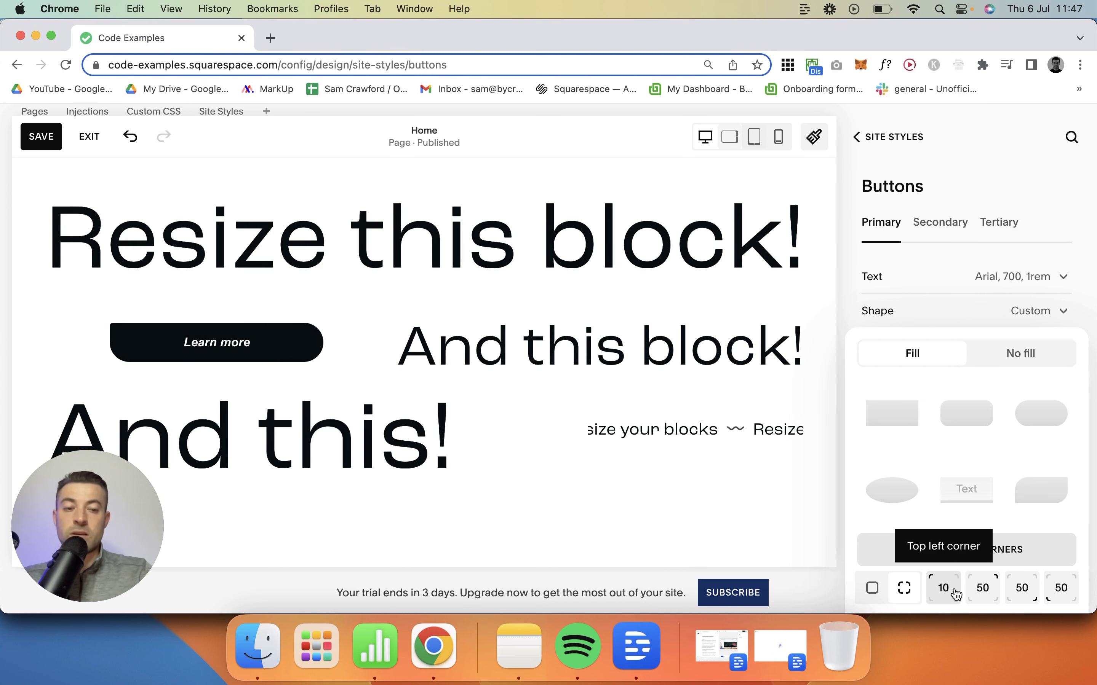
pyautogui.click(1021, 589)
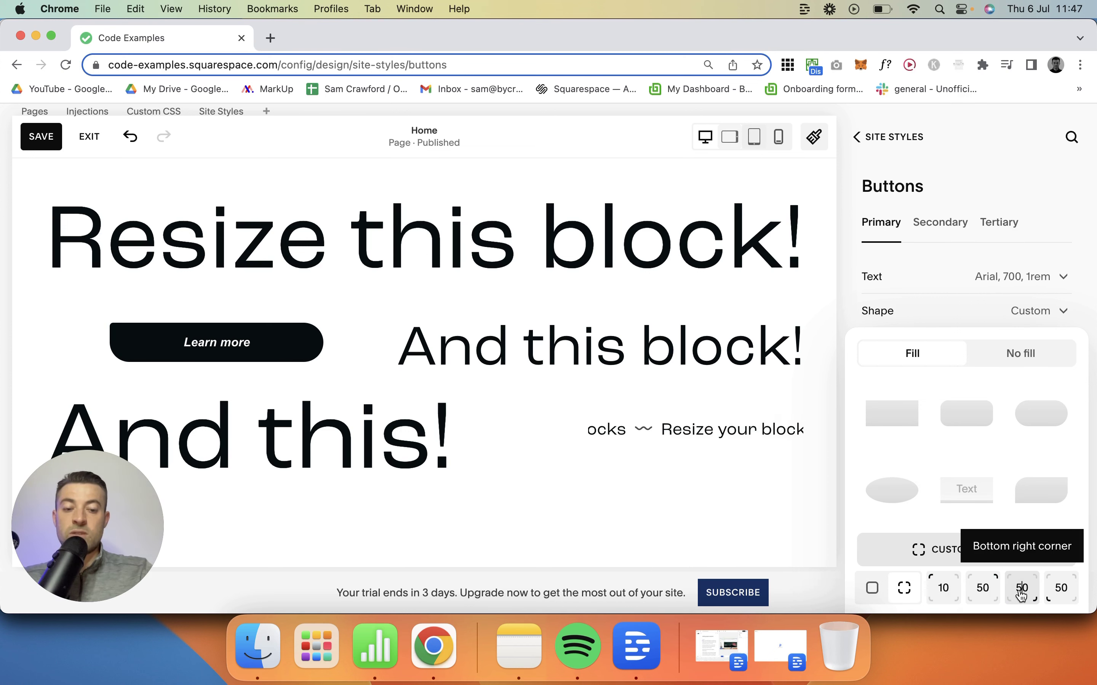
pyautogui.press('BackSpace')
pyautogui.write('4')
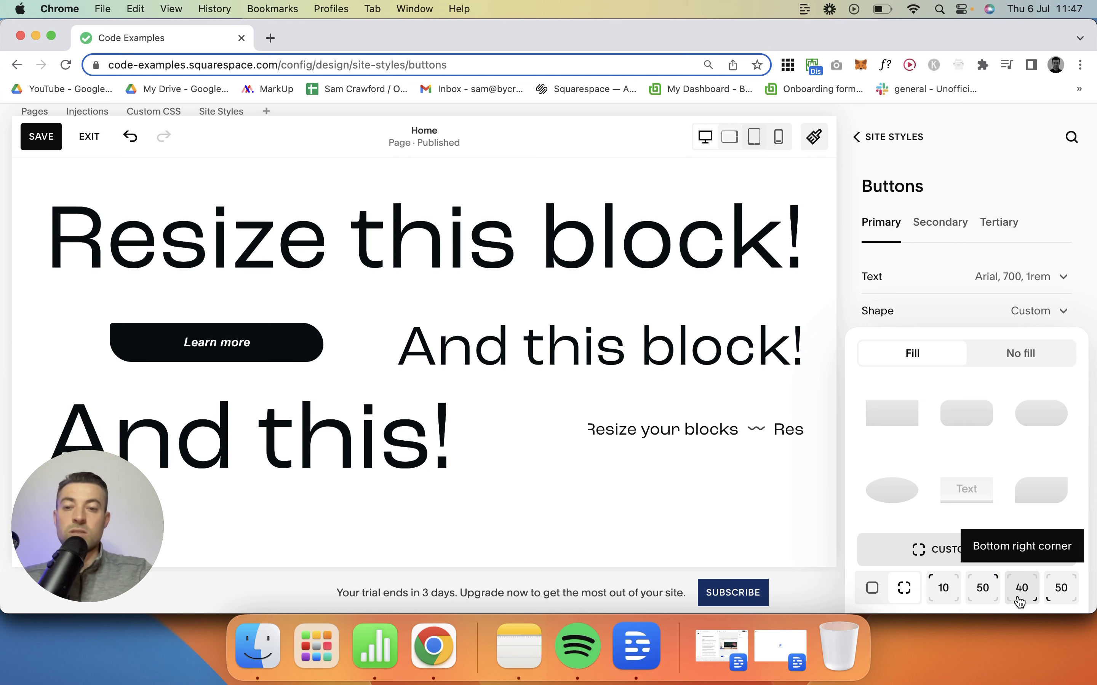
pyautogui.click(1061, 590)
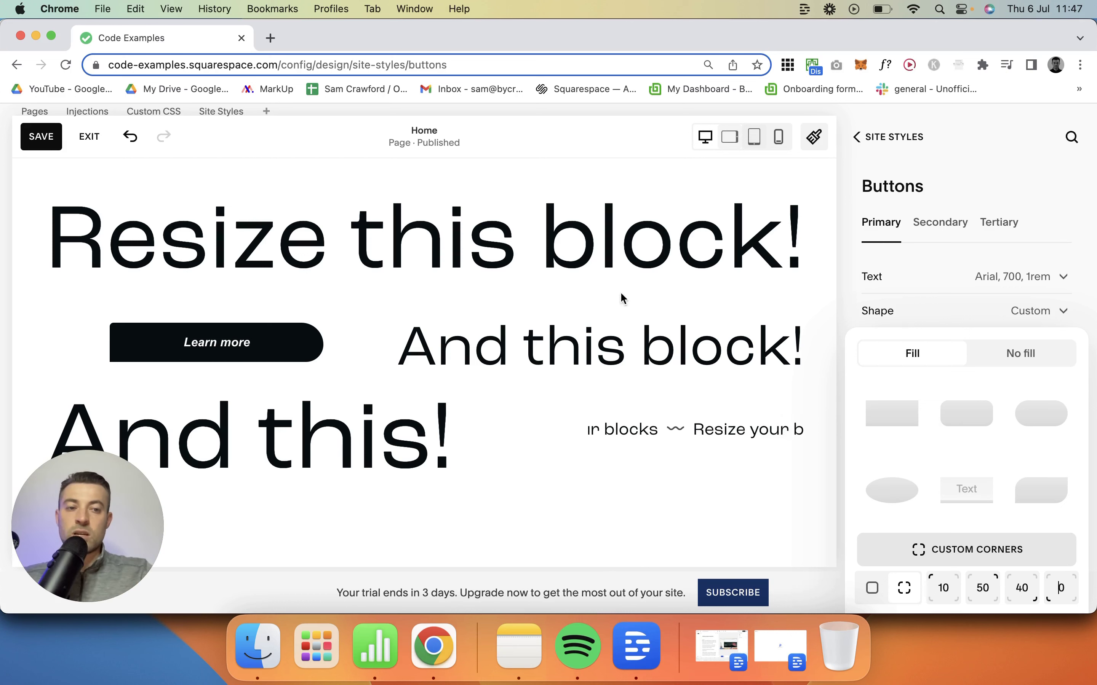
# - Make the button No fill with a Rounded Rectangle shape and a 3px outline
pyautogui.click(1006, 362)
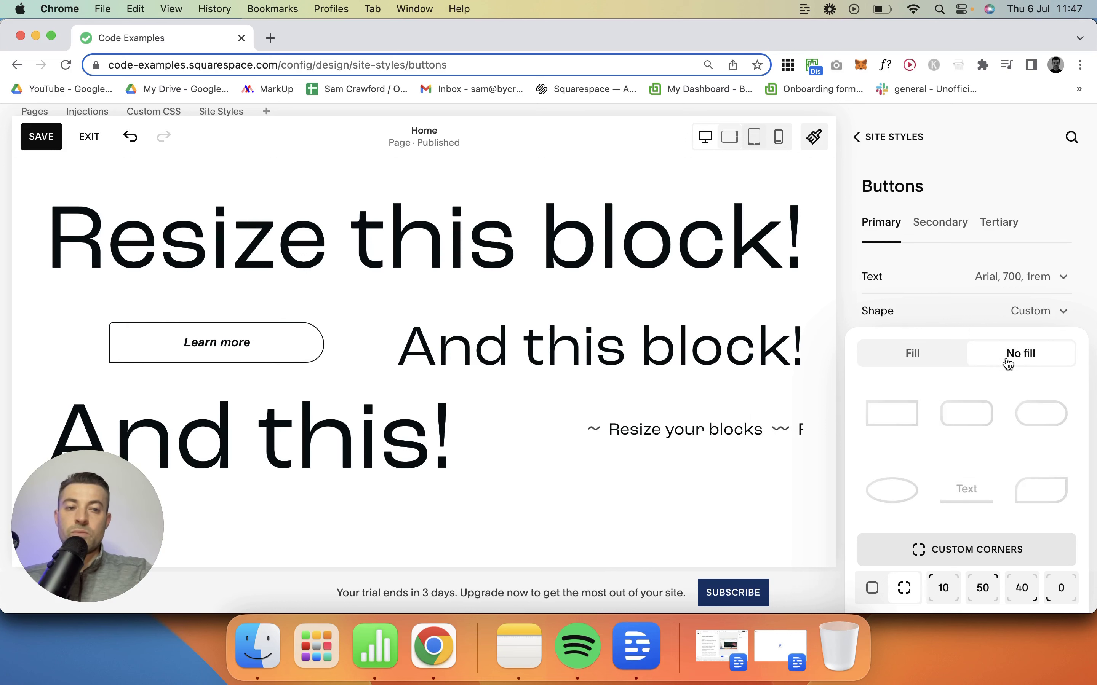
pyautogui.click(1026, 494)
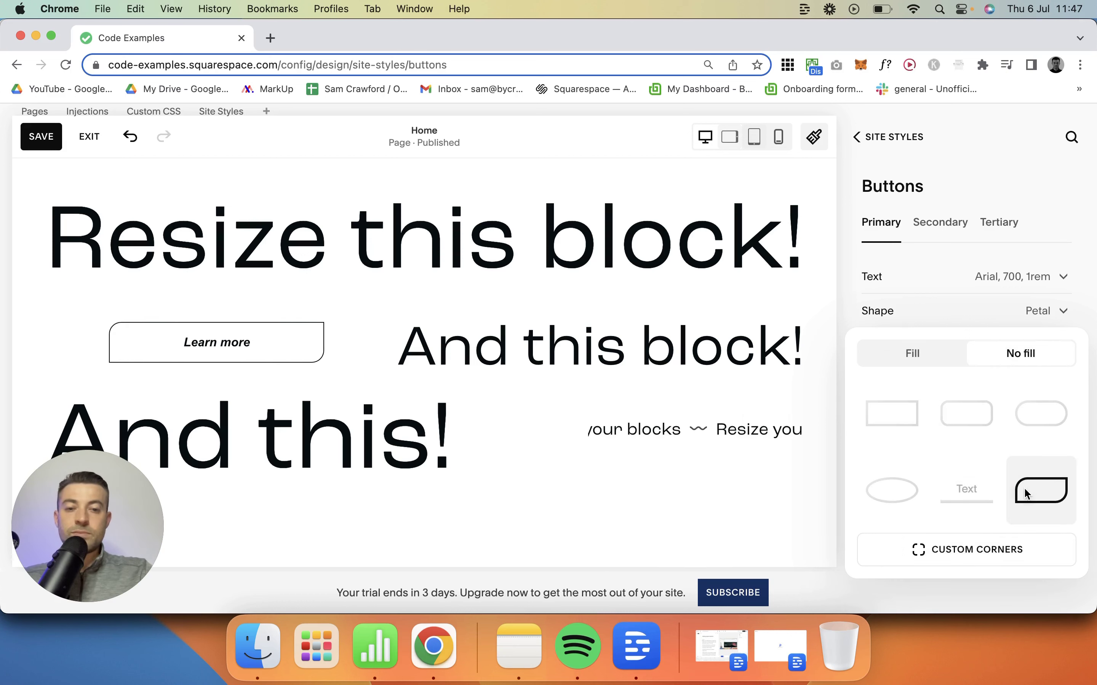
pyautogui.click(926, 494)
pyautogui.click(906, 423)
pyautogui.click(966, 414)
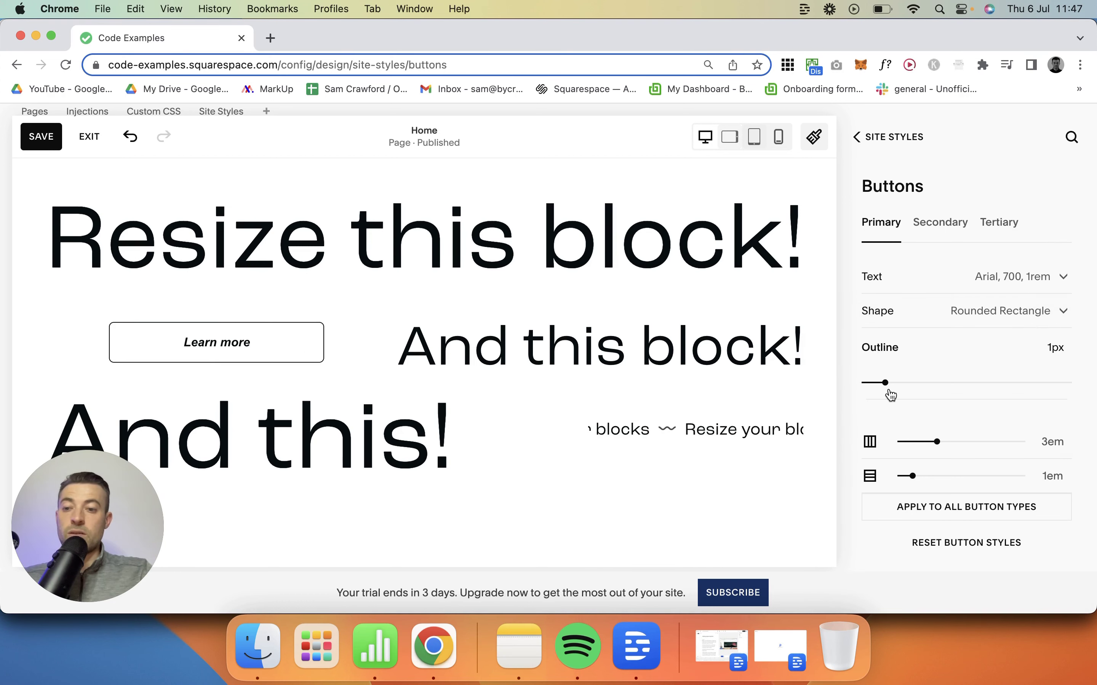
pyautogui.moveTo(885, 383); pyautogui.dragTo(925, 386)
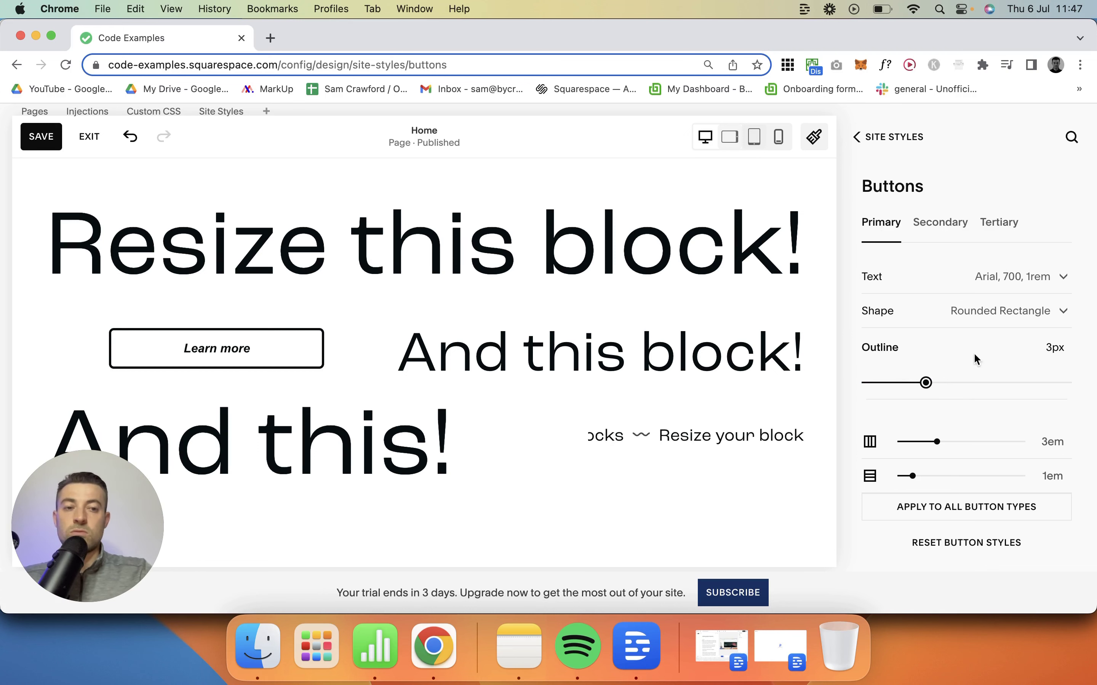
# - Briefly try a filled shape, then keep the primary button outlined
pyautogui.click(974, 318)
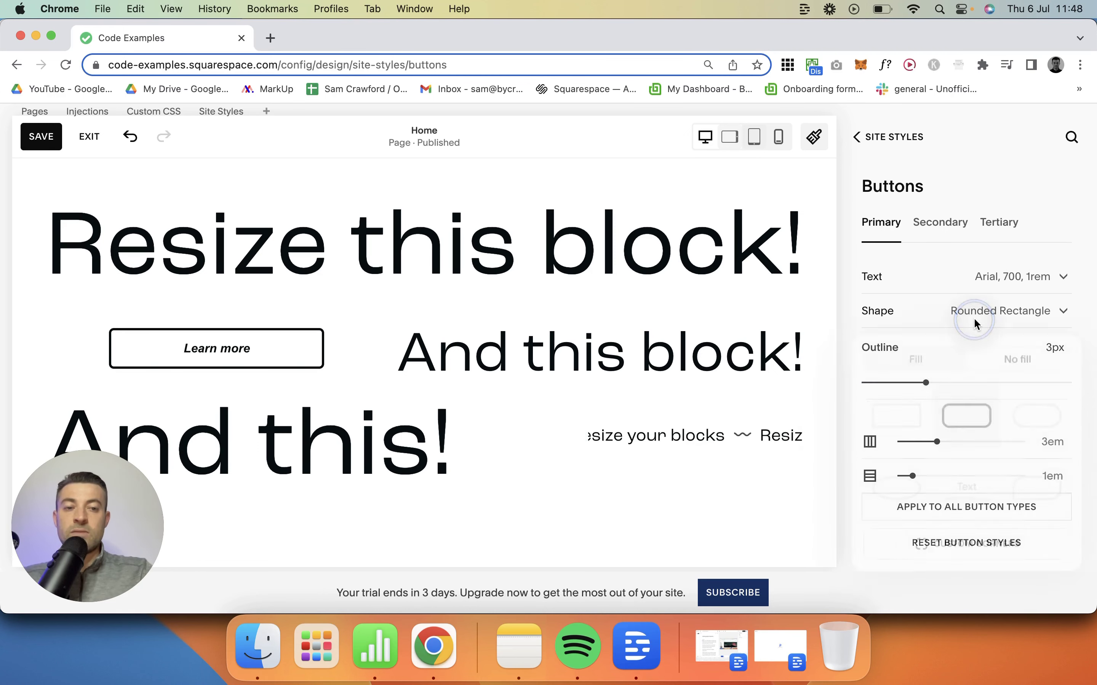
pyautogui.click(920, 355)
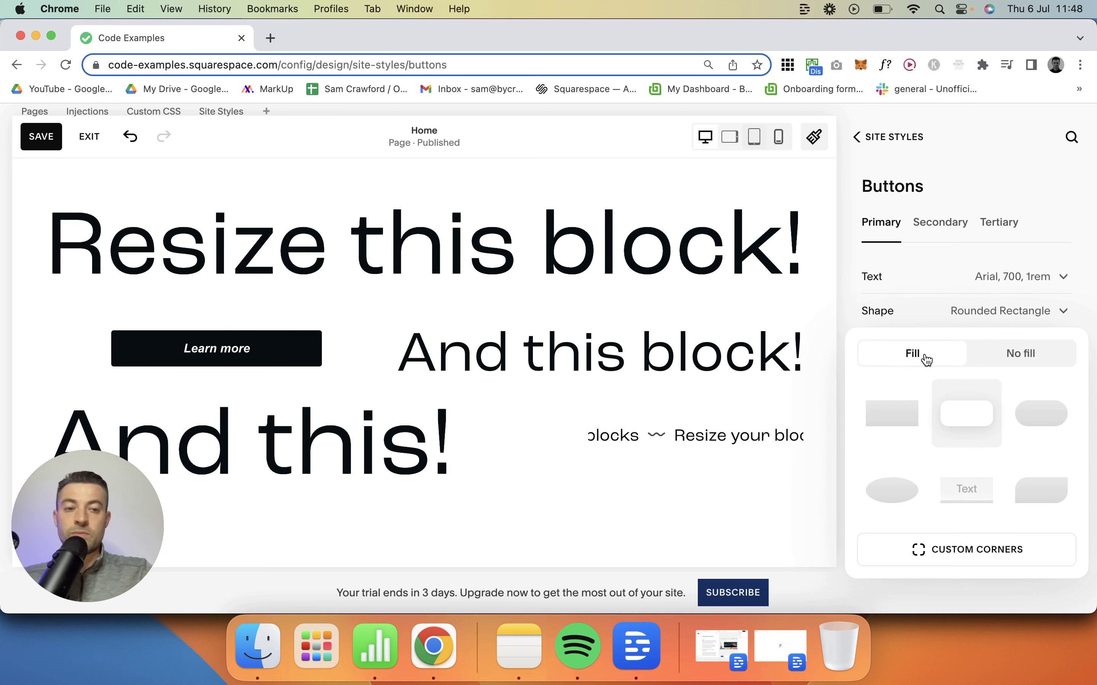
pyautogui.click(913, 364)
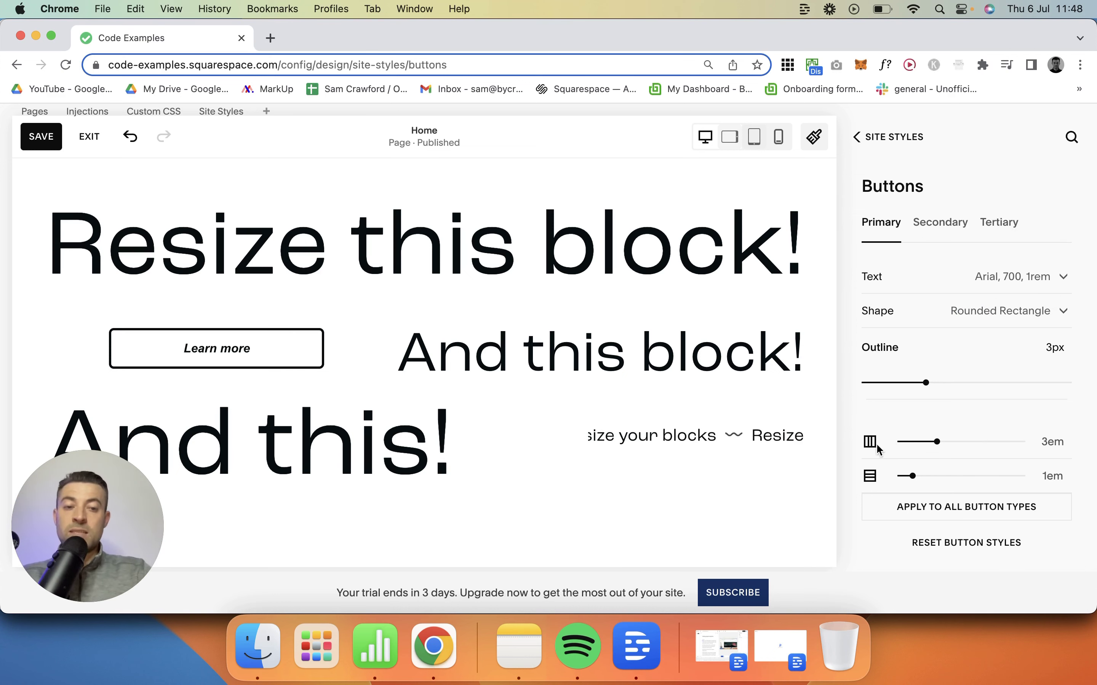
# - Set the button padding to 5em horizontal and 2.9em vertical
pyautogui.moveTo(936, 442)
pyautogui.mouseDown()
pyautogui.moveTo(894, 442)
pyautogui.moveTo(967, 442)
pyautogui.moveTo(933, 450)
pyautogui.mouseUp()
pyautogui.scroll(-10, 641, 414)
pyautogui.scroll(15, 641, 413)
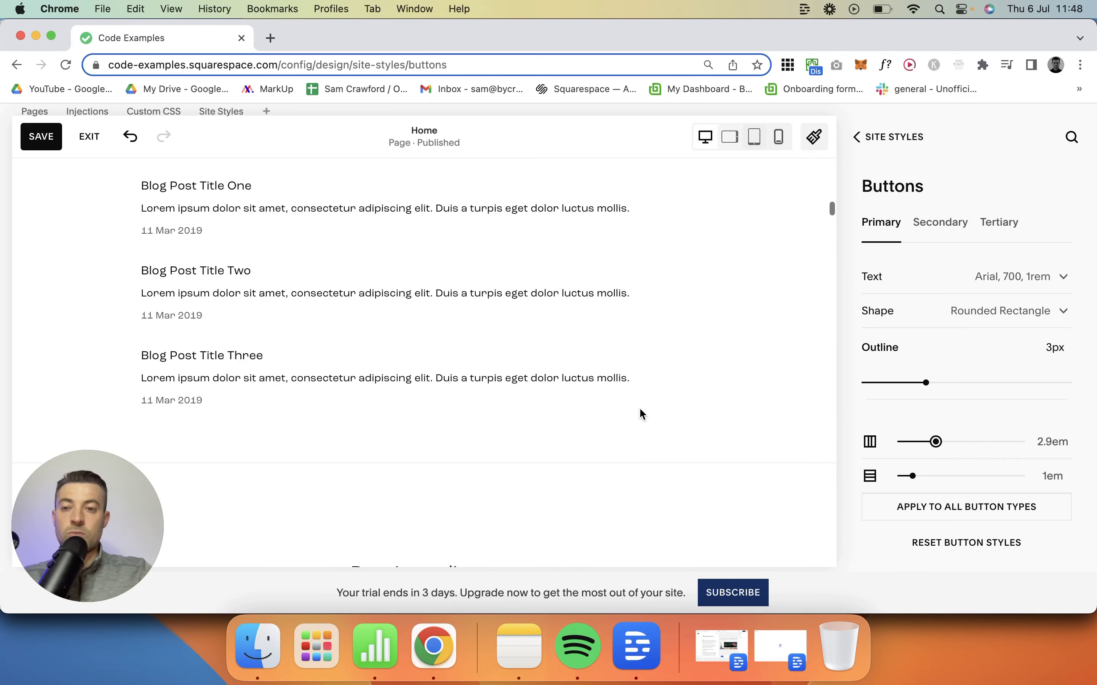
pyautogui.scroll(-5, 641, 412)
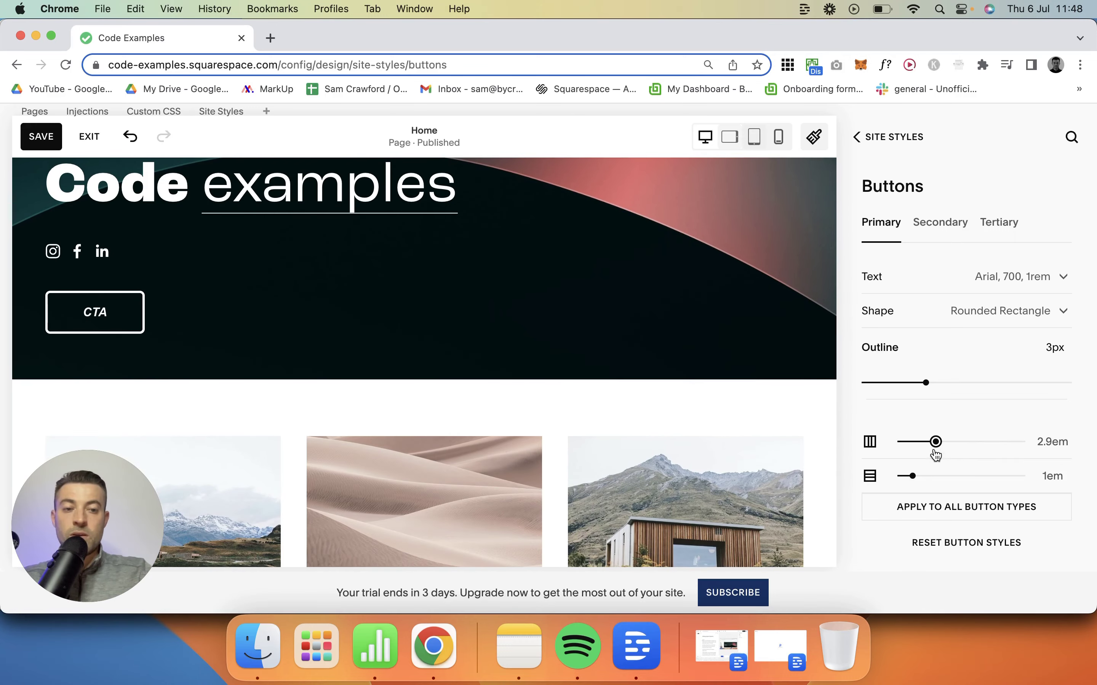
pyautogui.moveTo(934, 450); pyautogui.dragTo(935, 477)
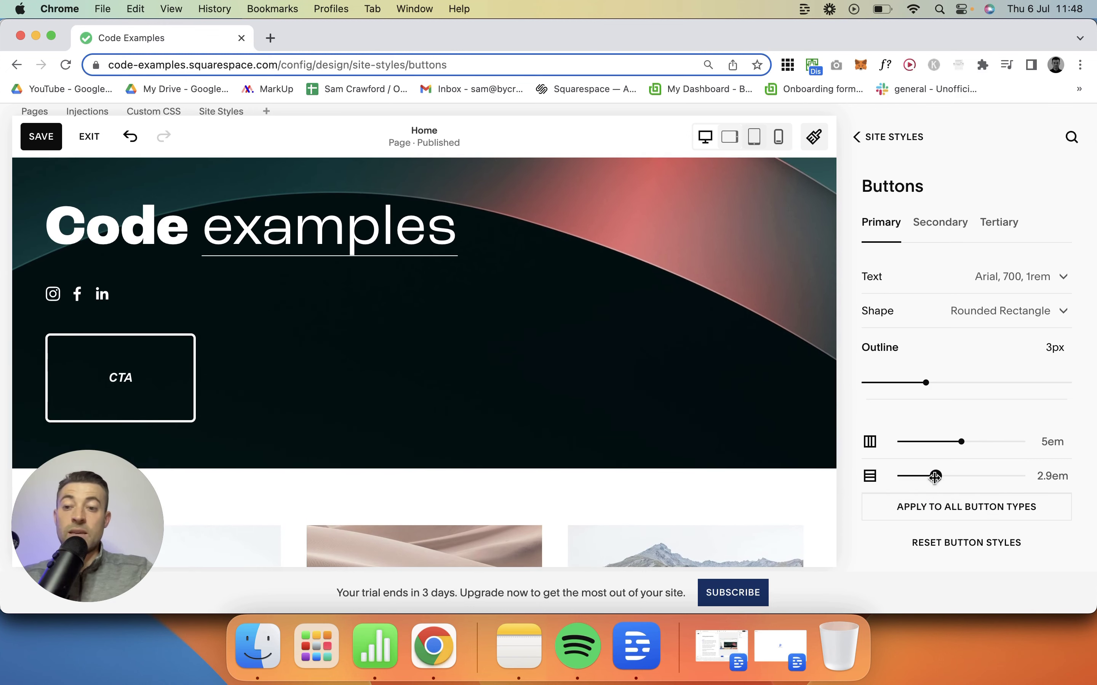
# - Make the primary button a no-fill Oval, with vertical and horizontal padding of 1.5em
pyautogui.click(988, 312)
pyautogui.click(902, 494)
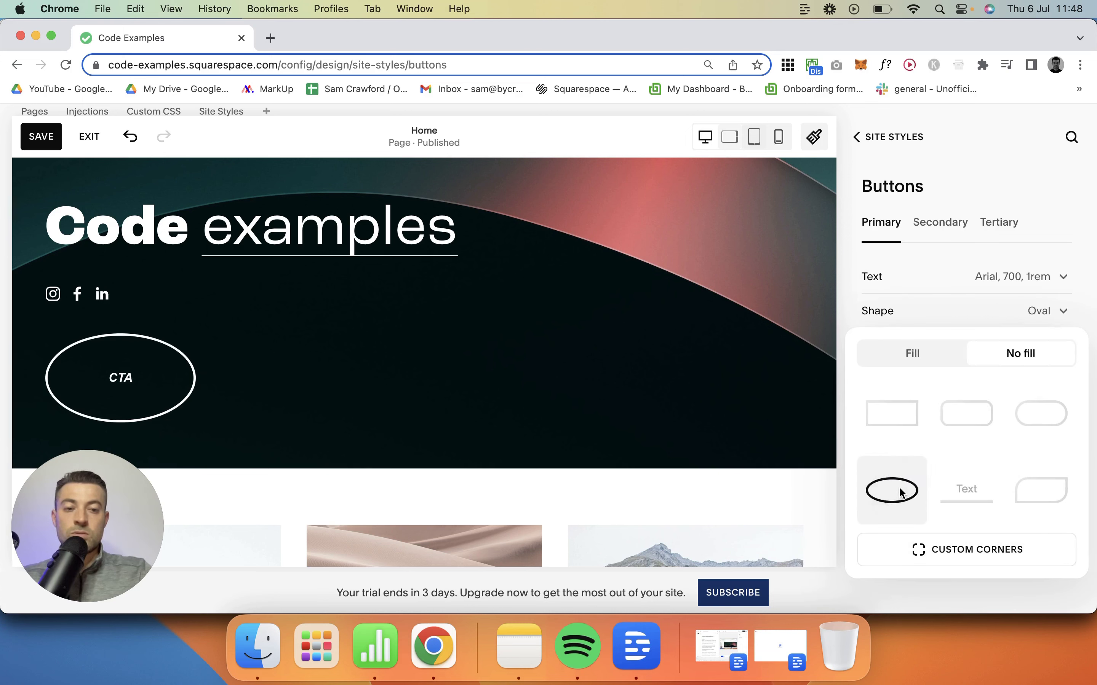
pyautogui.click(936, 278)
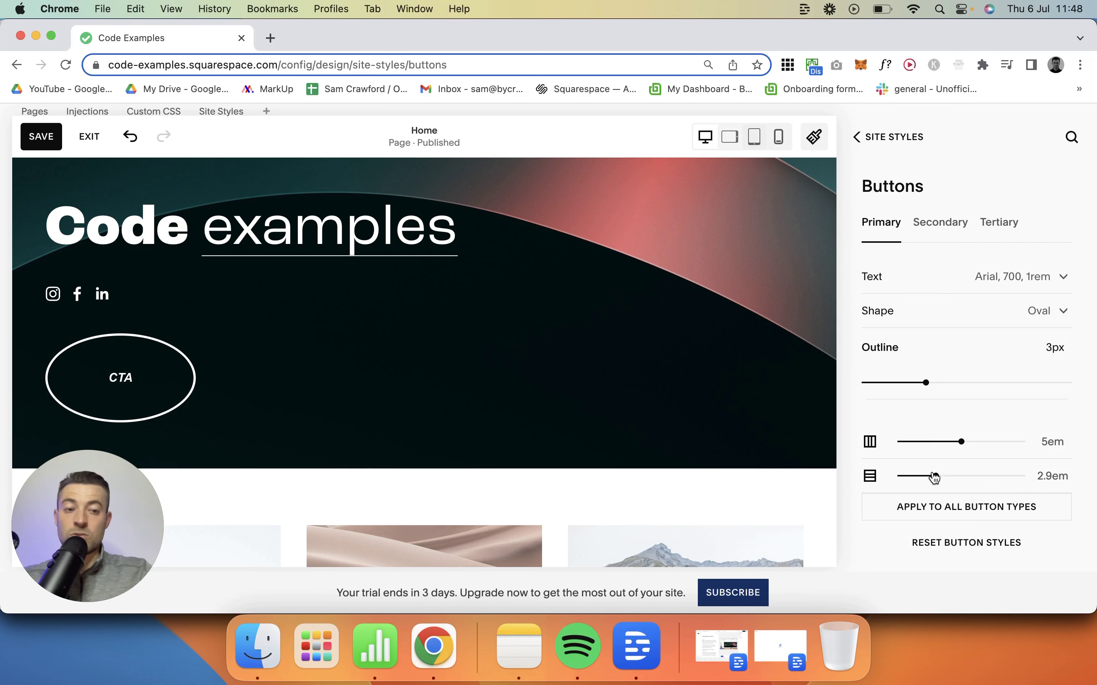
pyautogui.moveTo(934, 477); pyautogui.dragTo(960, 474)
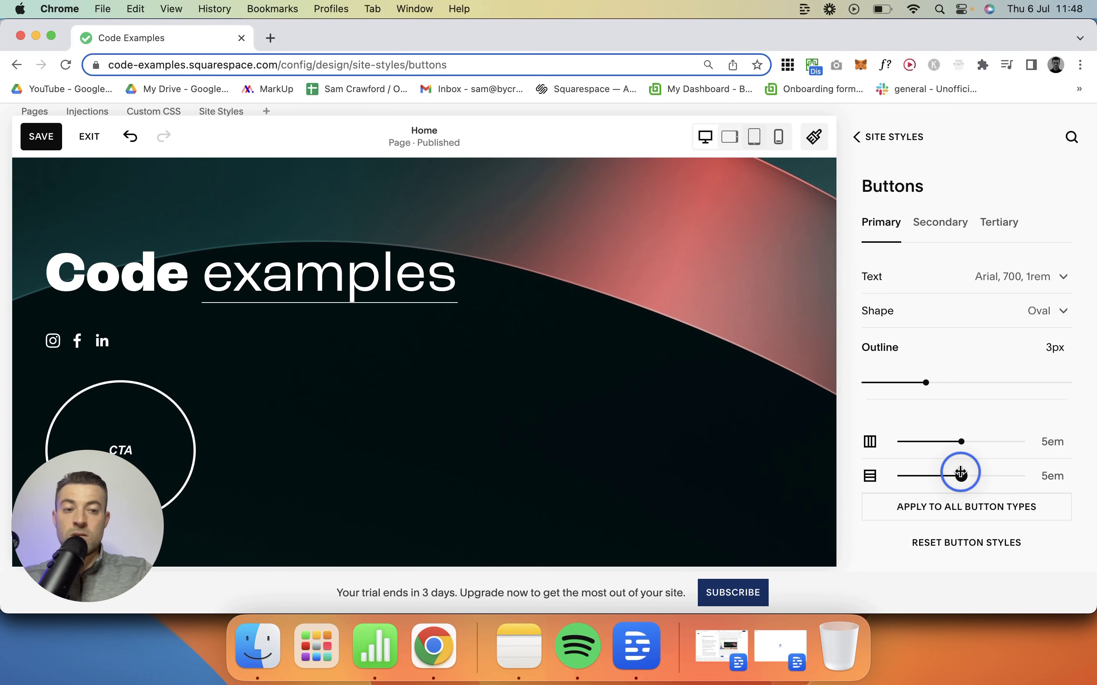
pyautogui.scroll(-2, 685, 473)
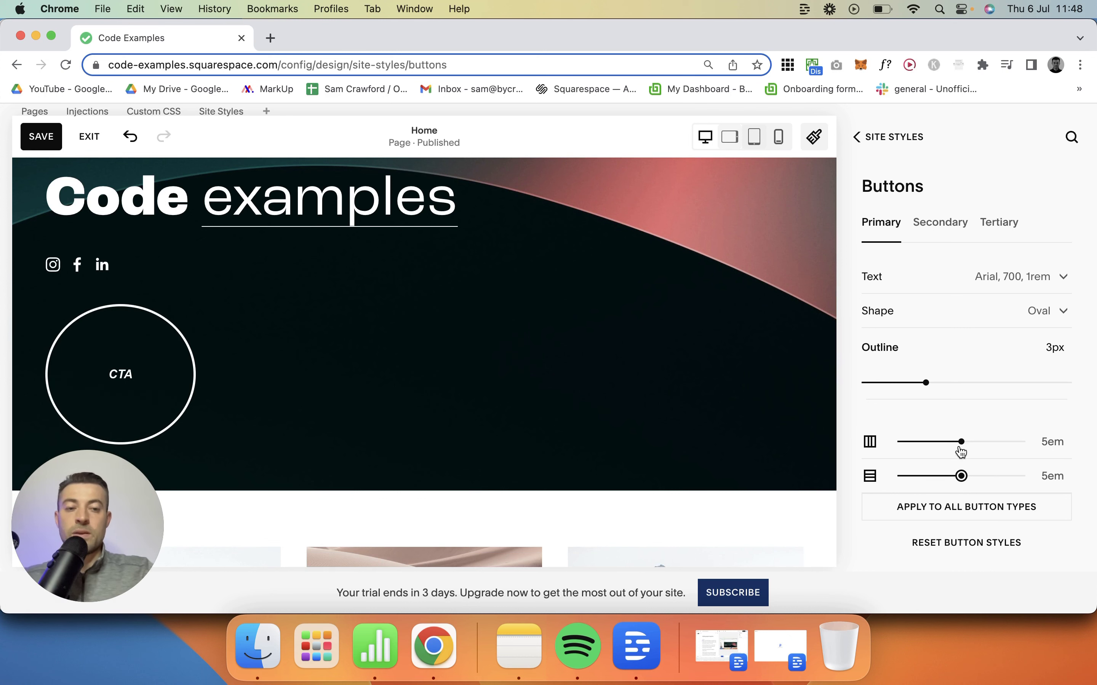
pyautogui.moveTo(913, 476); pyautogui.dragTo(918, 443)
pyautogui.click(910, 442)
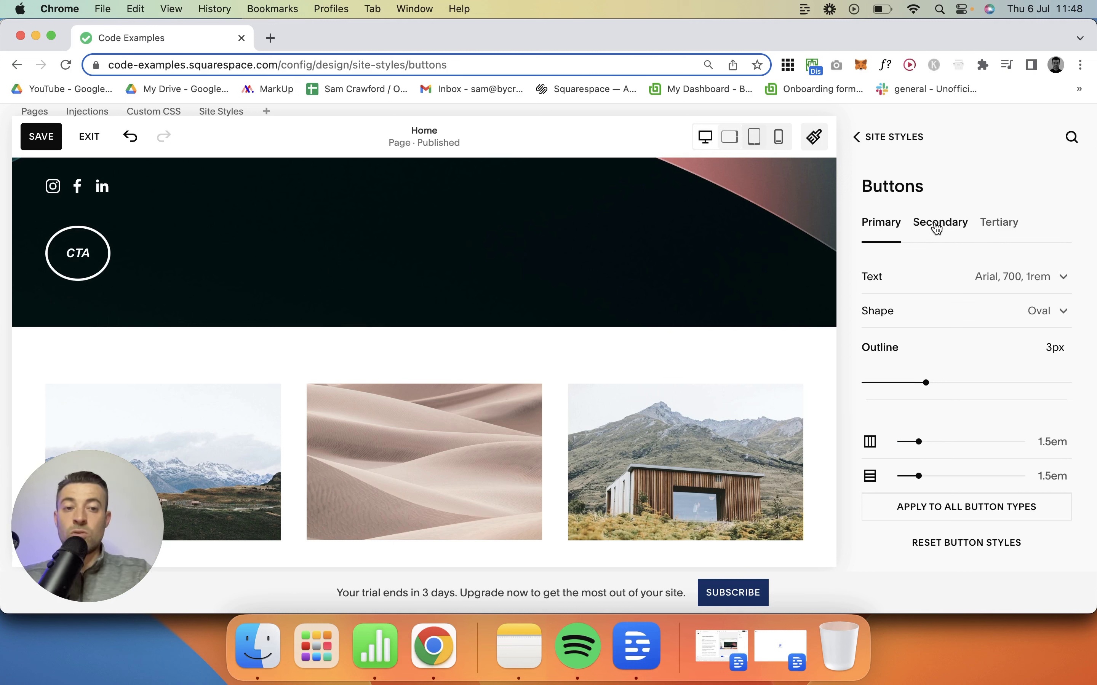
# - Compare the other button types' settings, then return to the Primary button
pyautogui.click(987, 221)
pyautogui.click(922, 222)
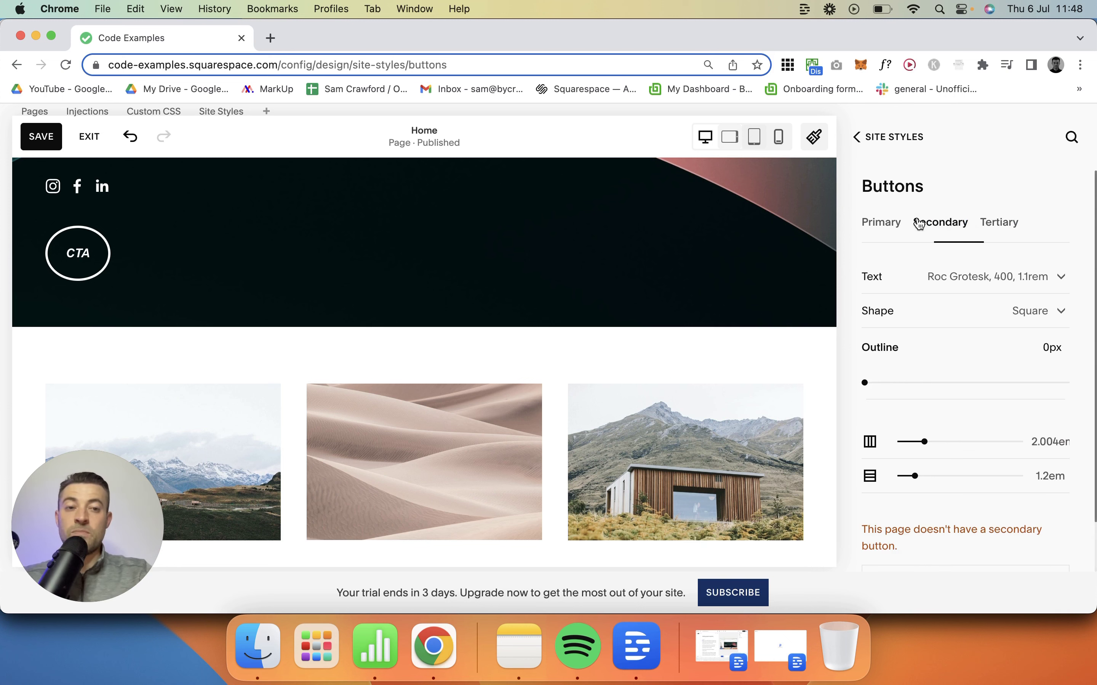
pyautogui.click(882, 222)
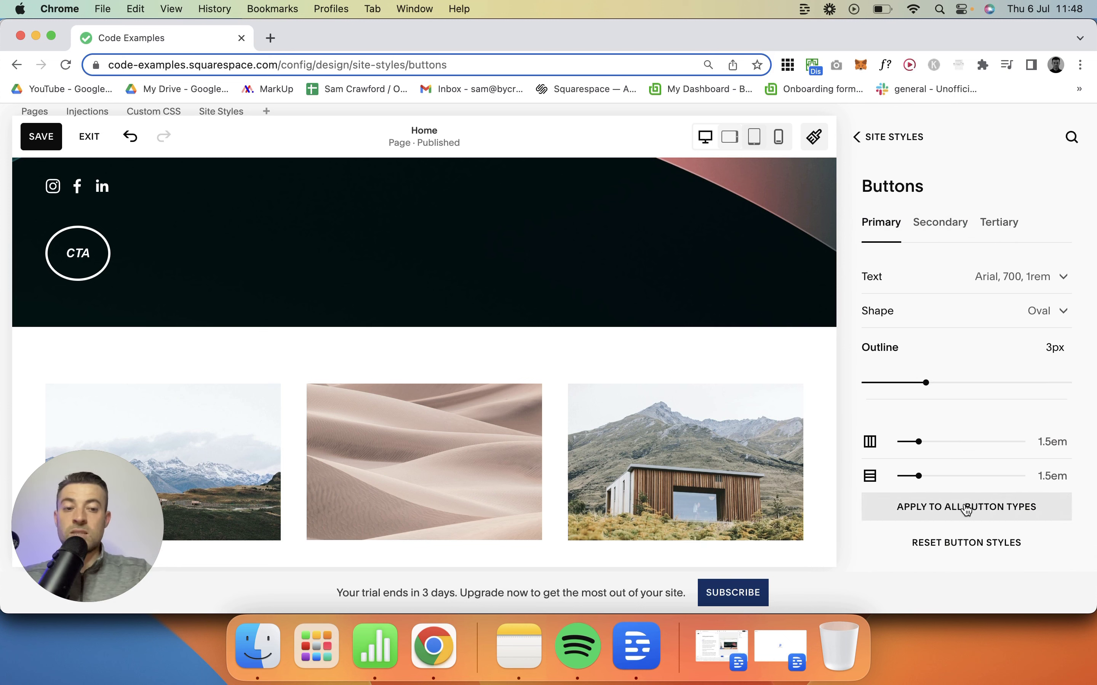
# - Reset button styles to defaults, undo to restore the oval primary, and view Secondary settings
pyautogui.click(972, 542)
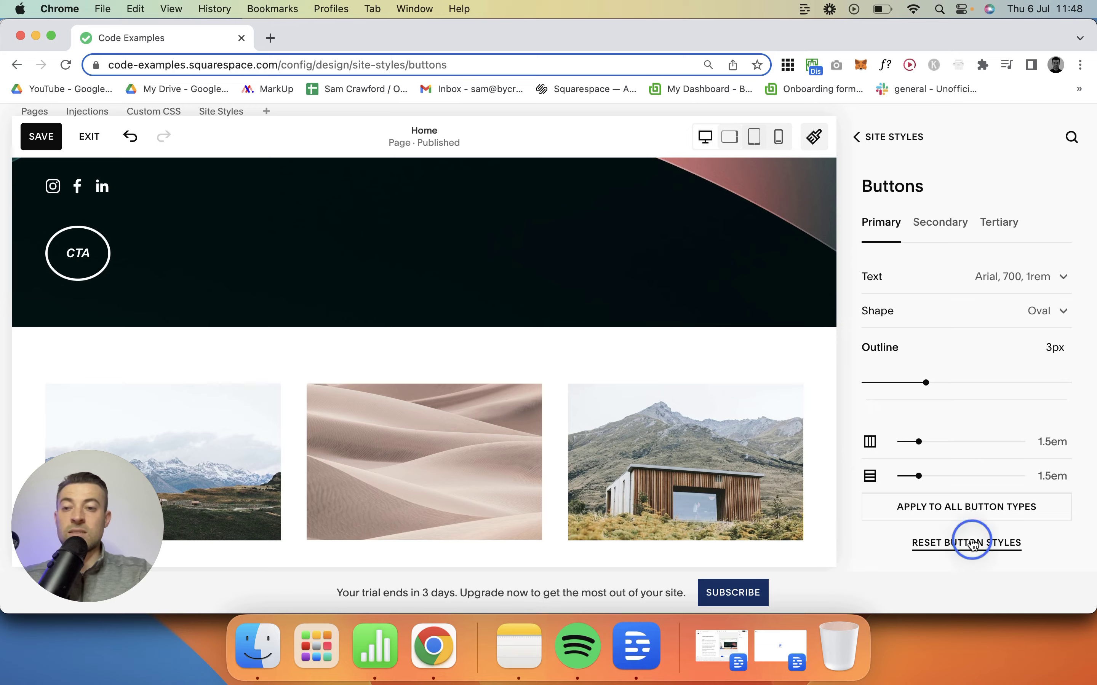
pyautogui.click(633, 401)
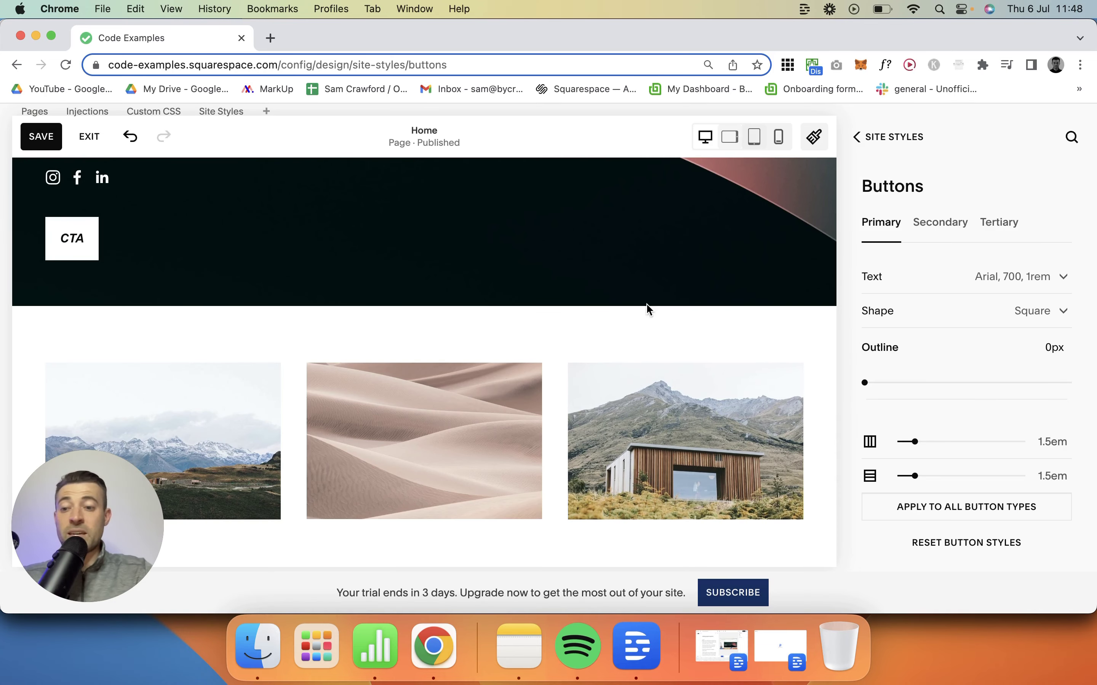
pyautogui.click(124, 144)
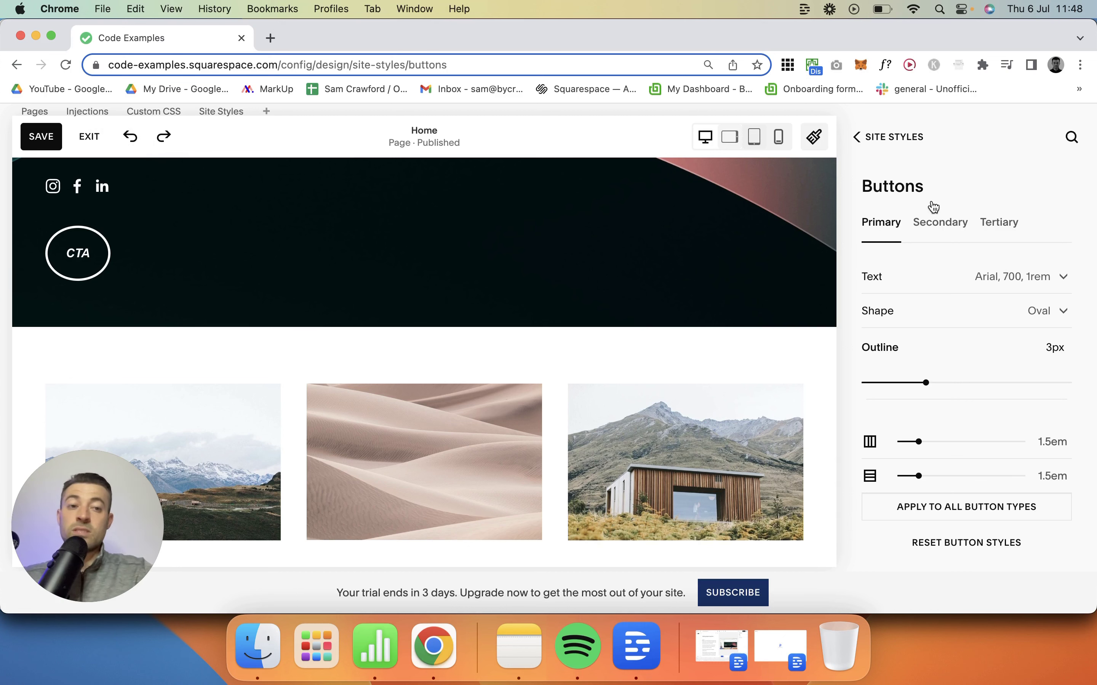
pyautogui.click(943, 222)
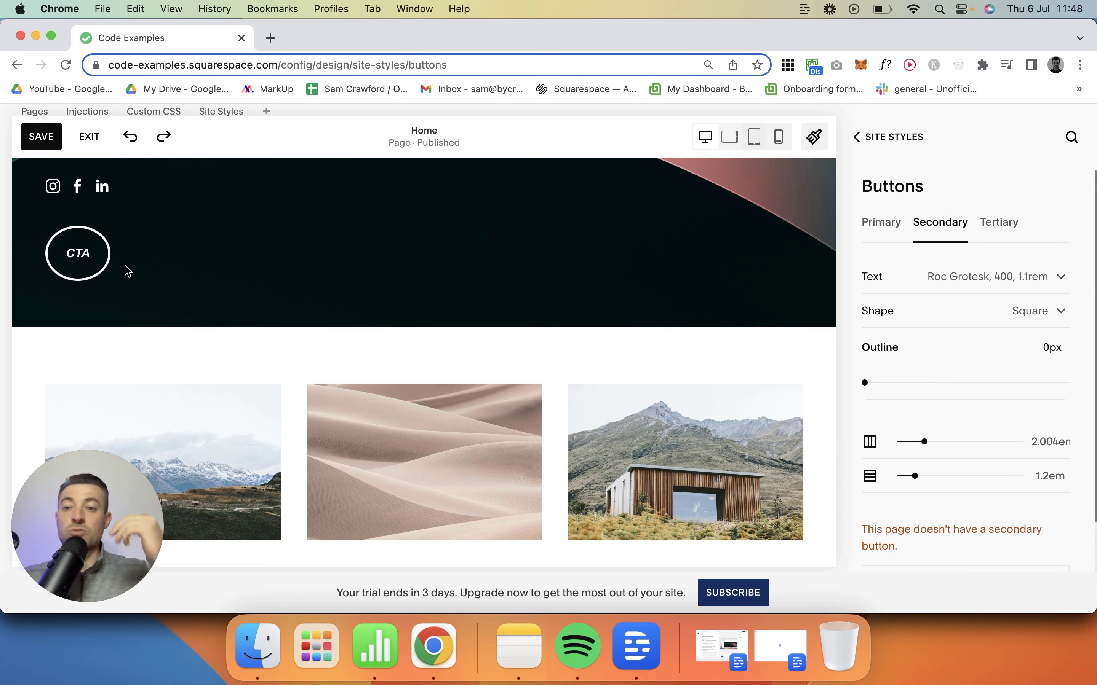
# - Close Site Styles and bring up the CTA button block's Design options
pyautogui.click(815, 136)
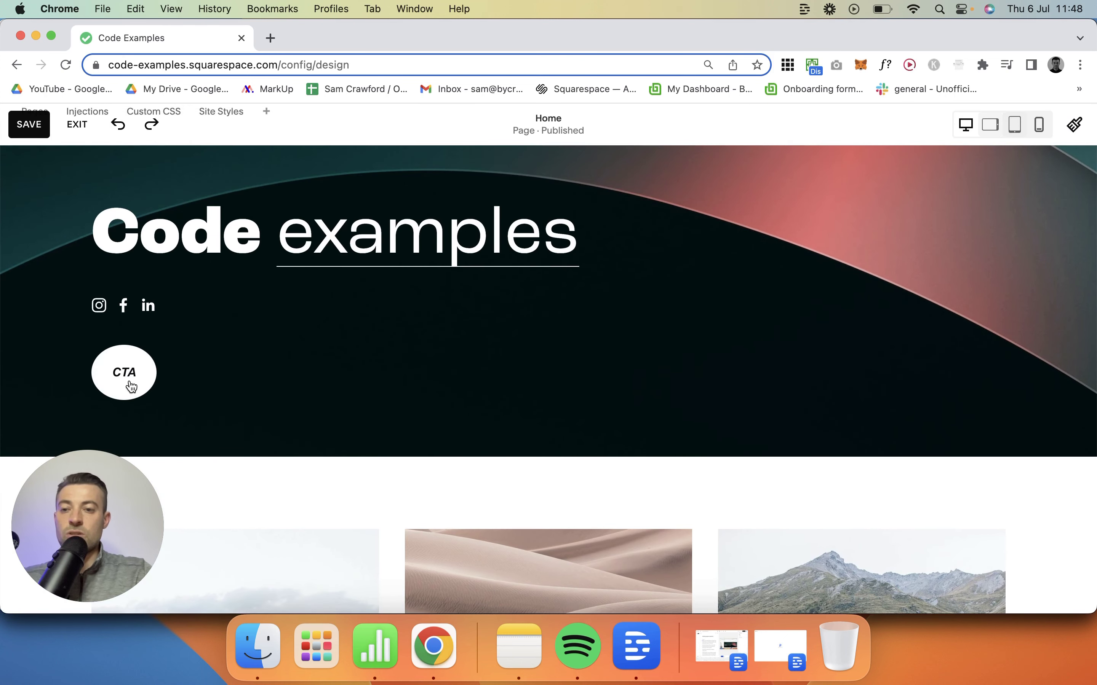
pyautogui.doubleClick(164, 394)
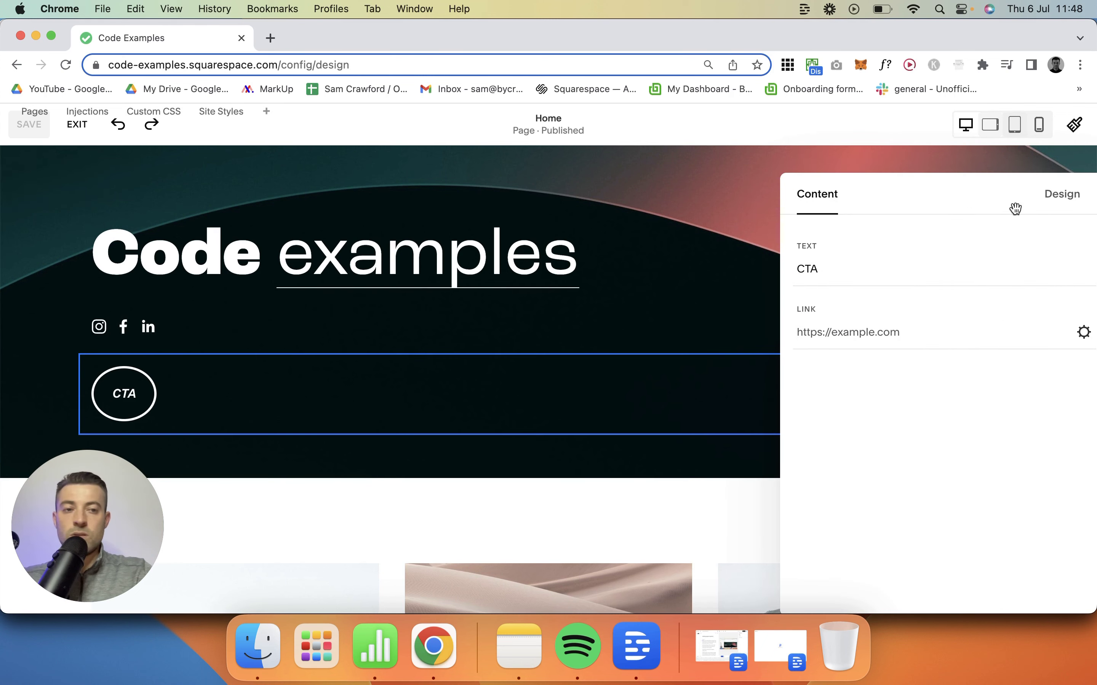
pyautogui.click(1058, 195)
# - Try Secondary and Tertiary styles on the CTA, settle on Tertiary Button, and save the page
pyautogui.click(940, 281)
pyautogui.click(929, 307)
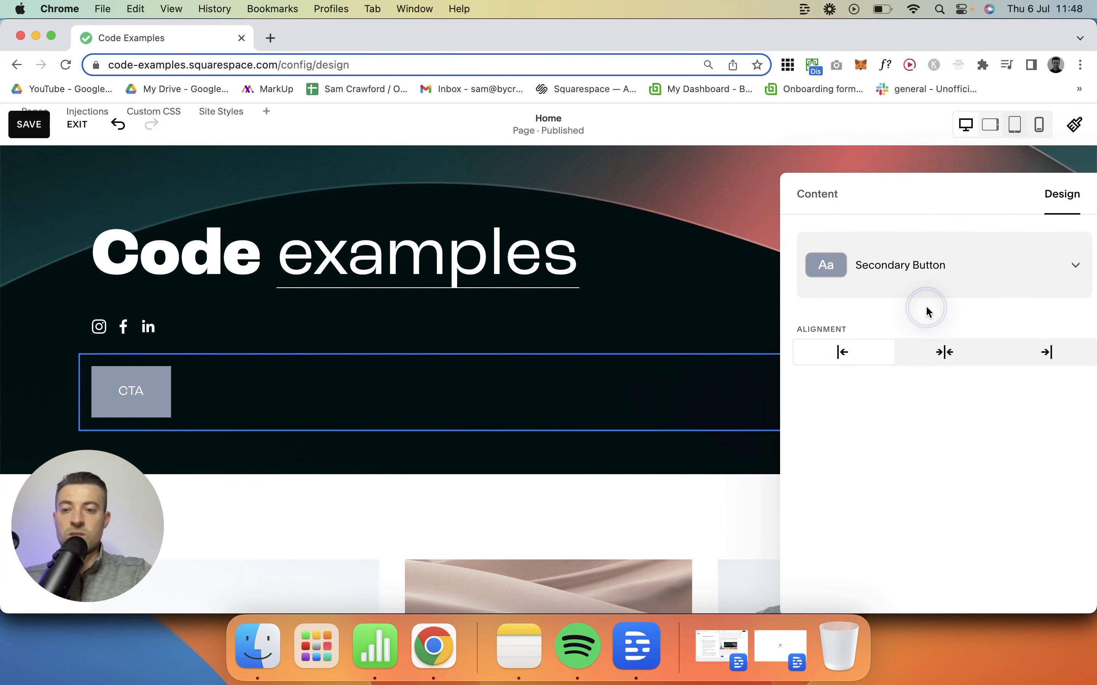
pyautogui.click(922, 286)
pyautogui.click(910, 312)
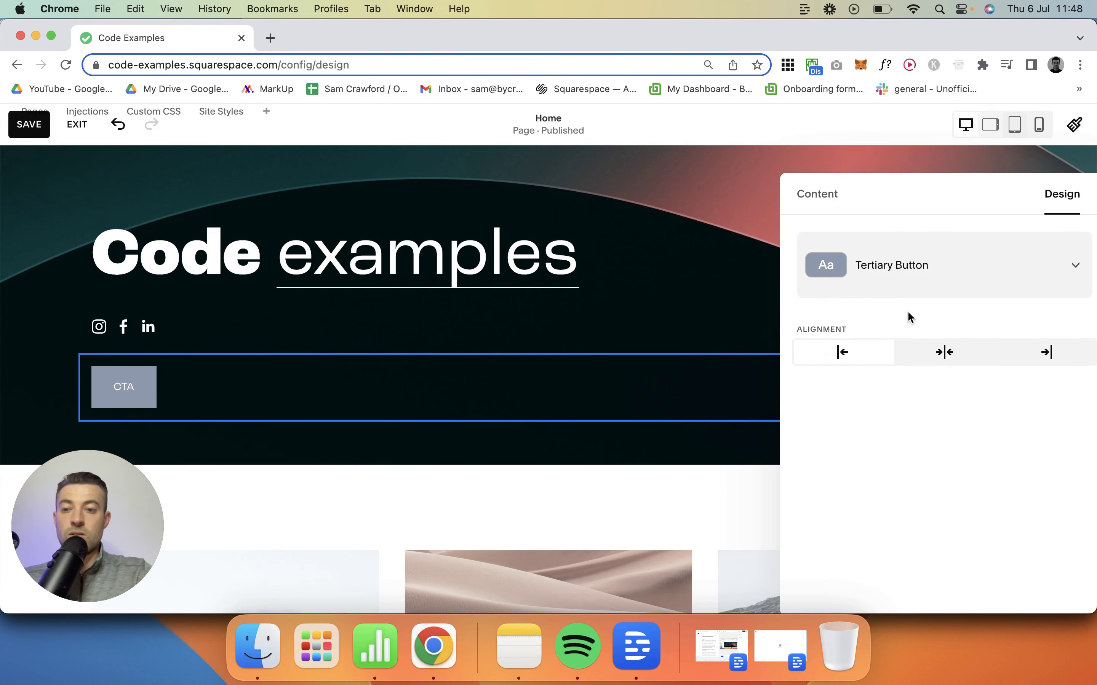
pyautogui.click(924, 275)
pyautogui.click(910, 224)
pyautogui.click(909, 263)
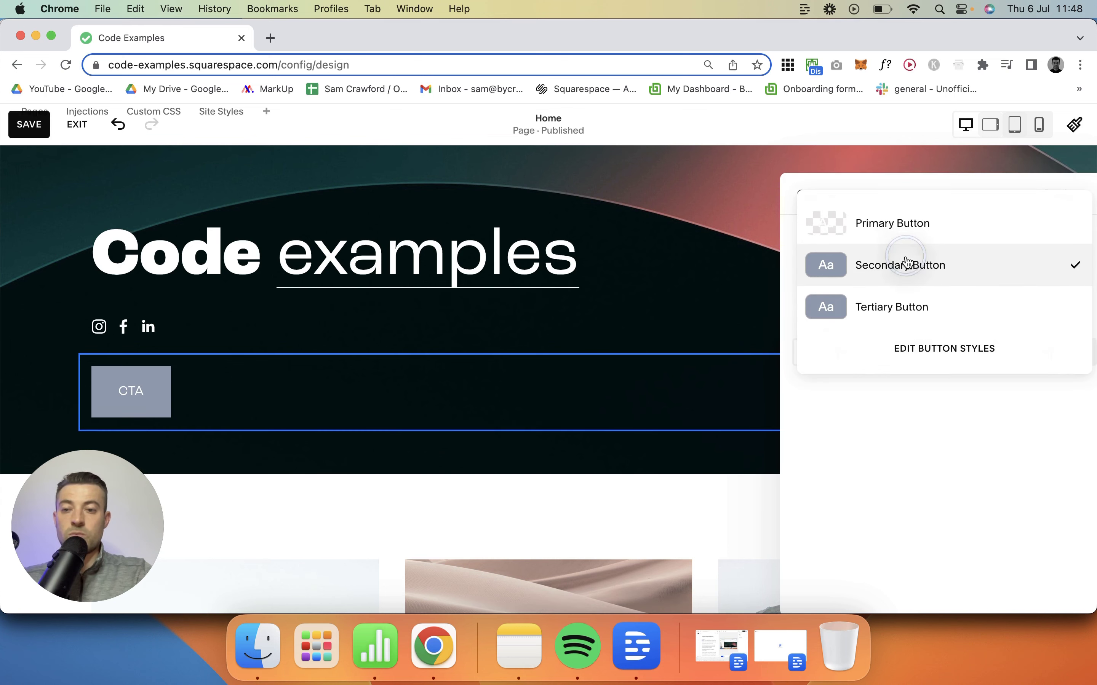
pyautogui.click(899, 306)
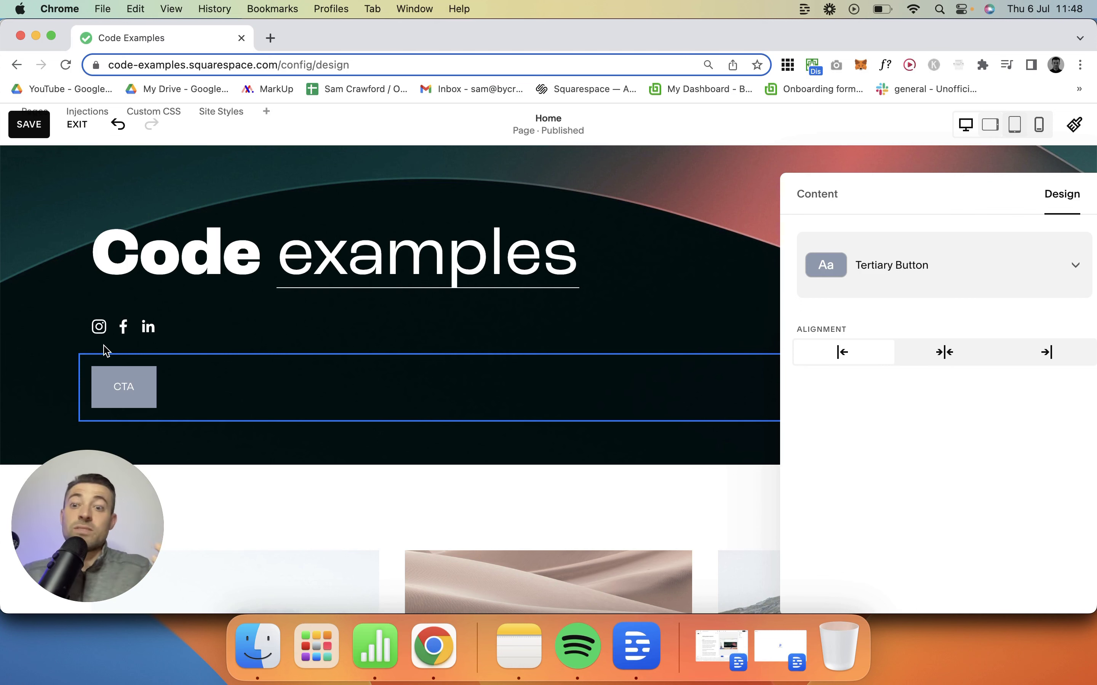
pyautogui.click(31, 132)
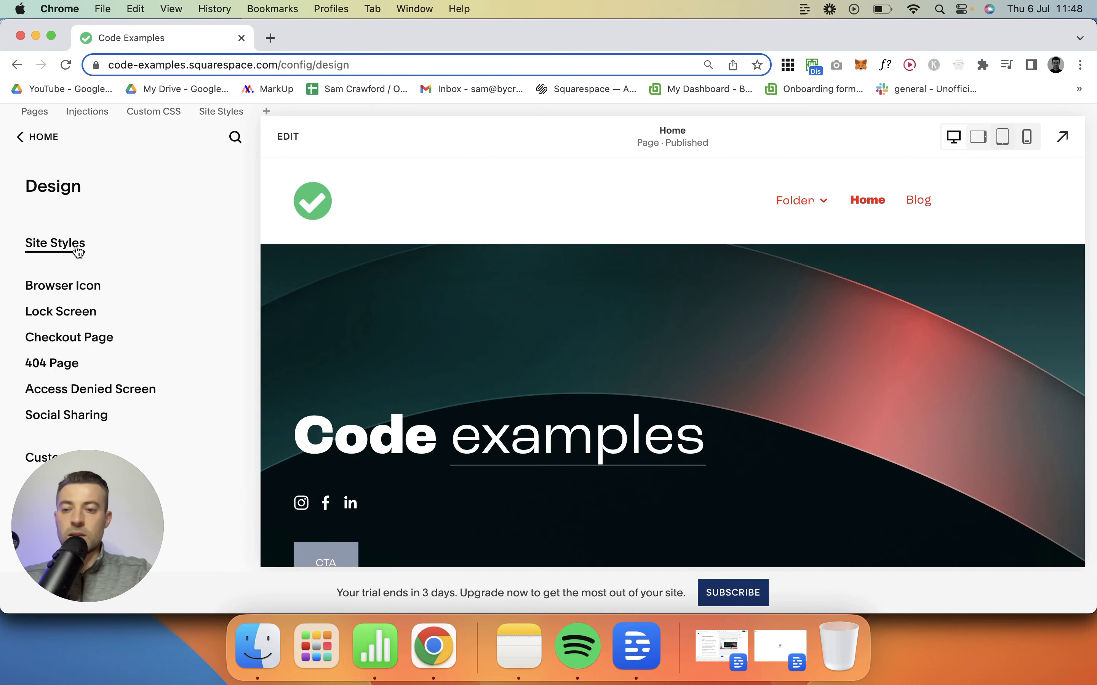
# - In Site Styles > Buttons, expand the Secondary button's Text settings (Roc Grotesk 400, 1.1rem)
pyautogui.click(78, 251)
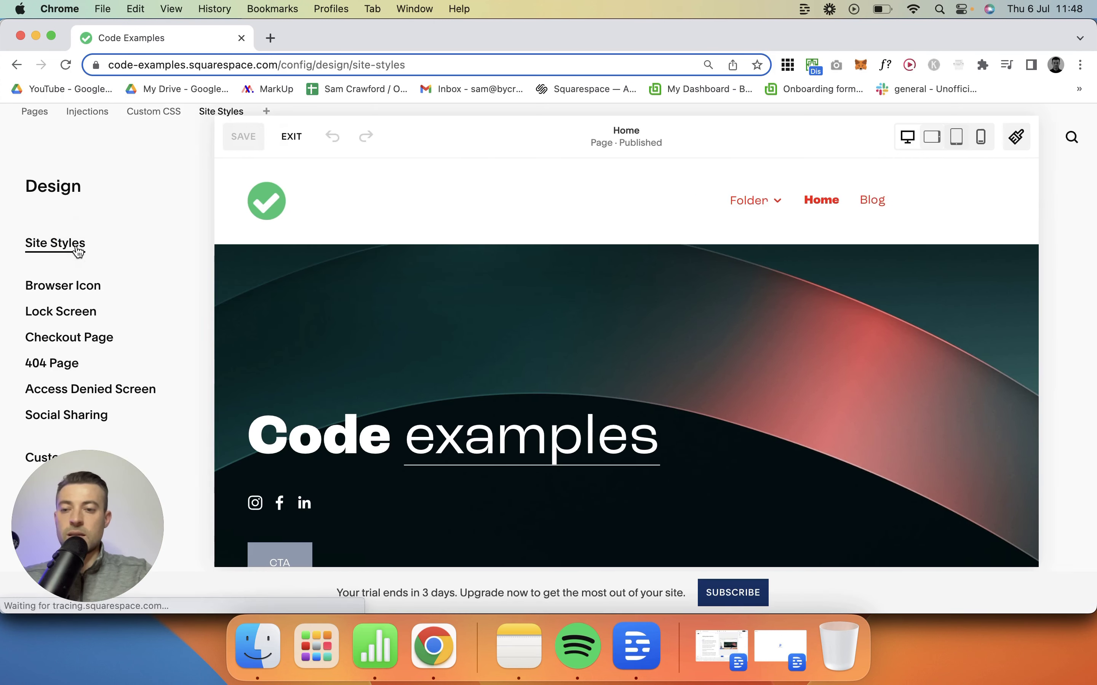
pyautogui.click(894, 387)
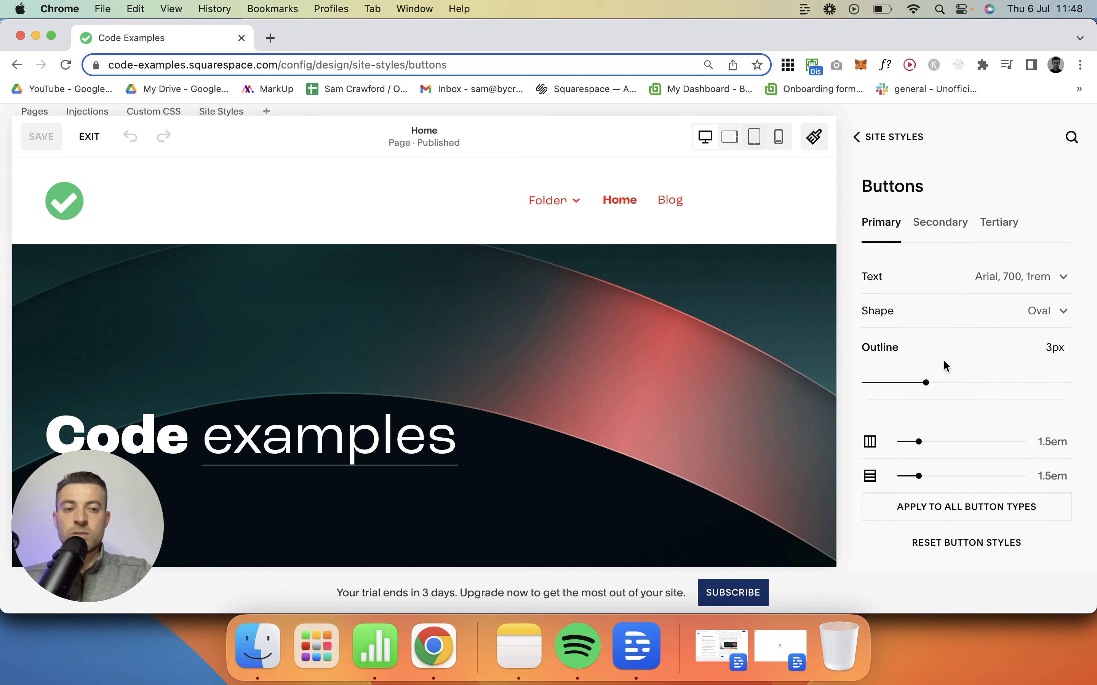
pyautogui.scroll(-5, 634, 360)
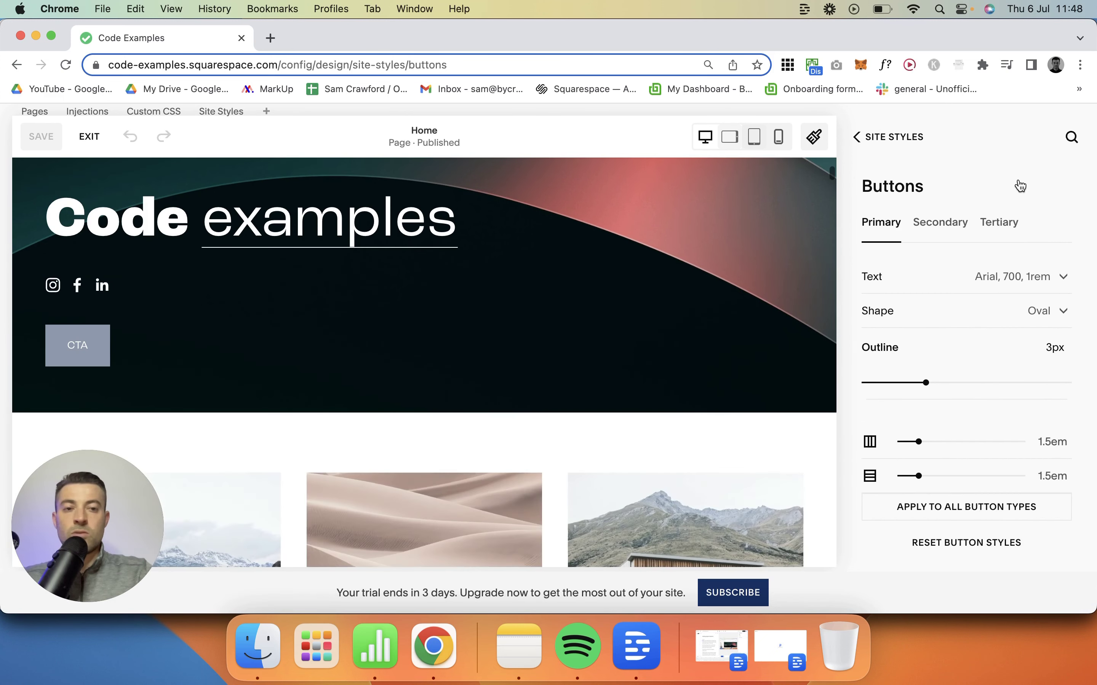
pyautogui.click(957, 222)
pyautogui.scroll(-2, 960, 266)
pyautogui.click(984, 226)
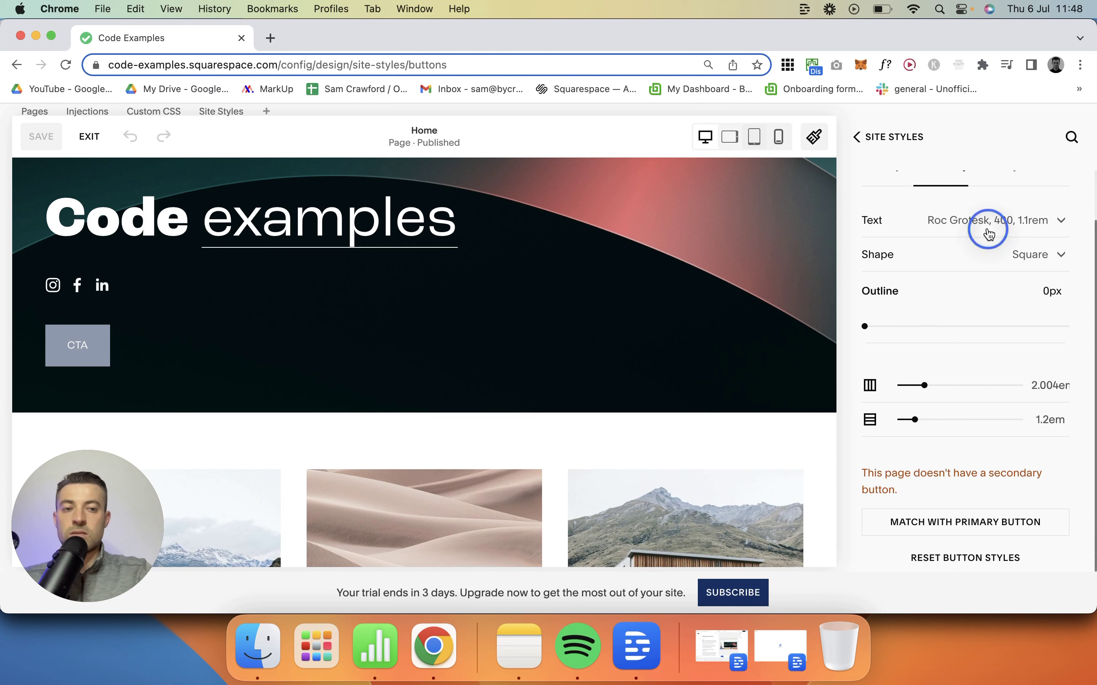